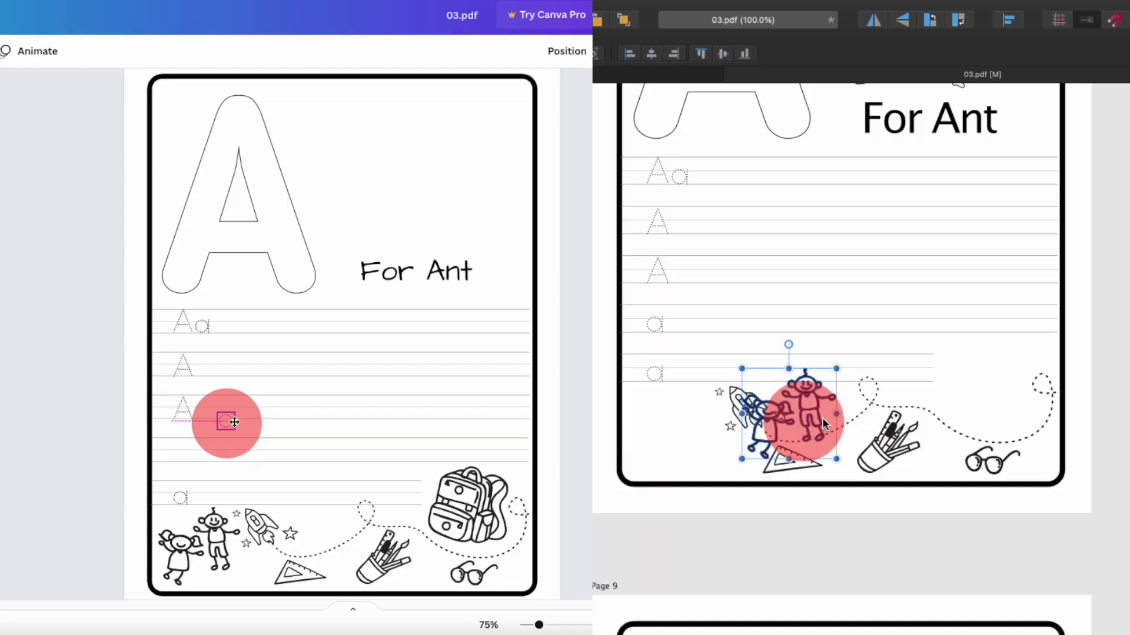
# - Reposition the two-kids doodle group, undo that move, and shift the triangle shape left
pyautogui.moveTo(821, 418); pyautogui.dragTo(994, 383)
pyautogui.moveTo(227, 422); pyautogui.dragTo(333, 416)
pyautogui.moveTo(994, 383); pyautogui.dragTo(1006, 382)
pyautogui.moveTo(333, 416); pyautogui.dragTo(312, 406)
pyautogui.moveTo(1006, 383); pyautogui.dragTo(1006, 382)
pyautogui.moveTo(312, 406); pyautogui.dragTo(230, 440)
pyautogui.moveTo(1006, 382); pyautogui.dragTo(1006, 382)
pyautogui.moveTo(229, 440); pyautogui.dragTo(231, 440)
pyautogui.press('super+z')
pyautogui.moveTo(764, 460); pyautogui.dragTo(663, 433)
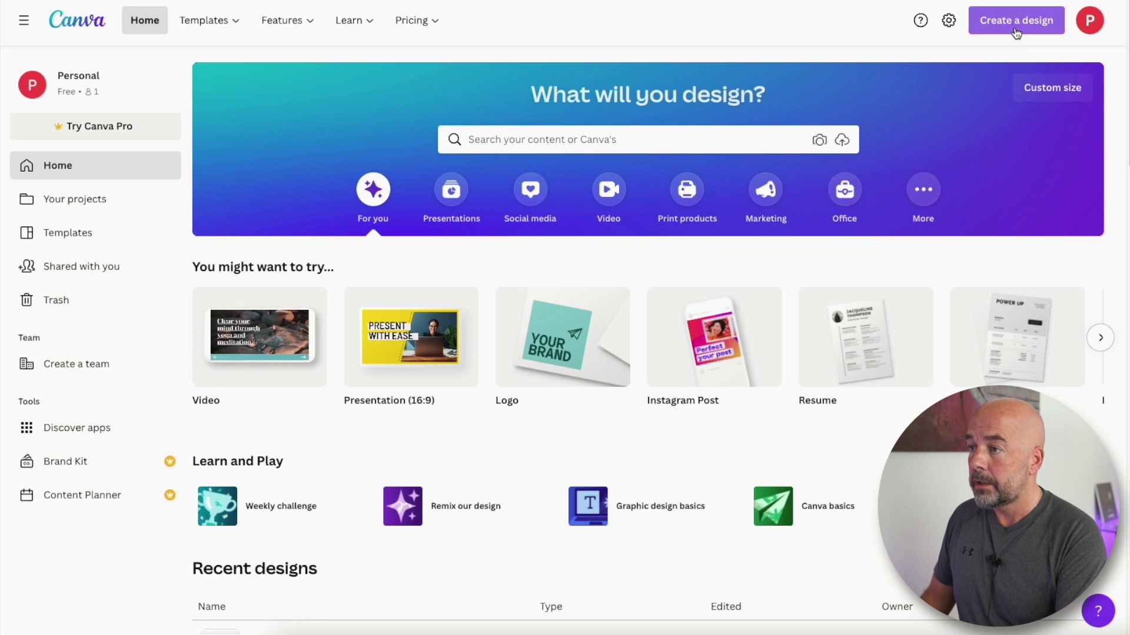
# - Import the 03.pdf file from the computer as a new design
pyautogui.click(1016, 23)
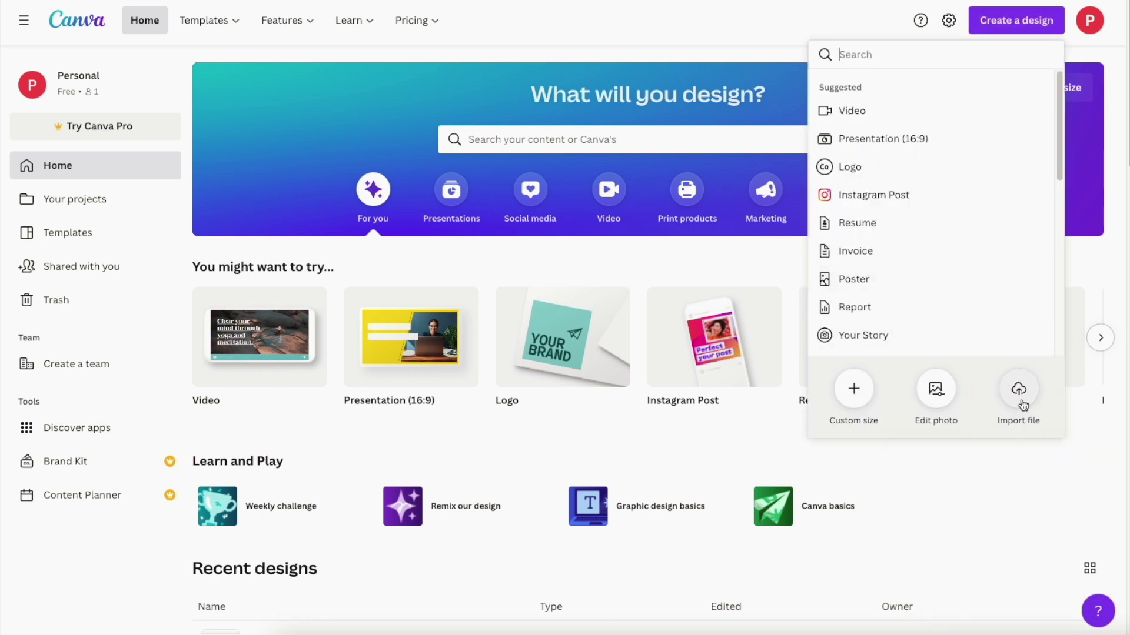
pyautogui.click(1019, 394)
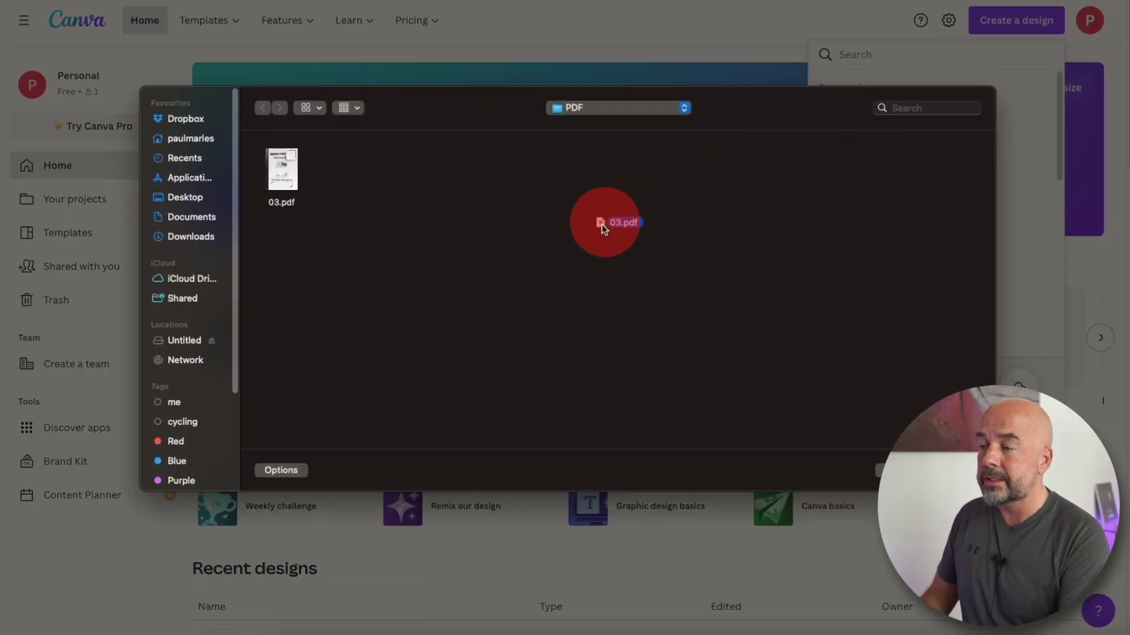
pyautogui.press('Down')
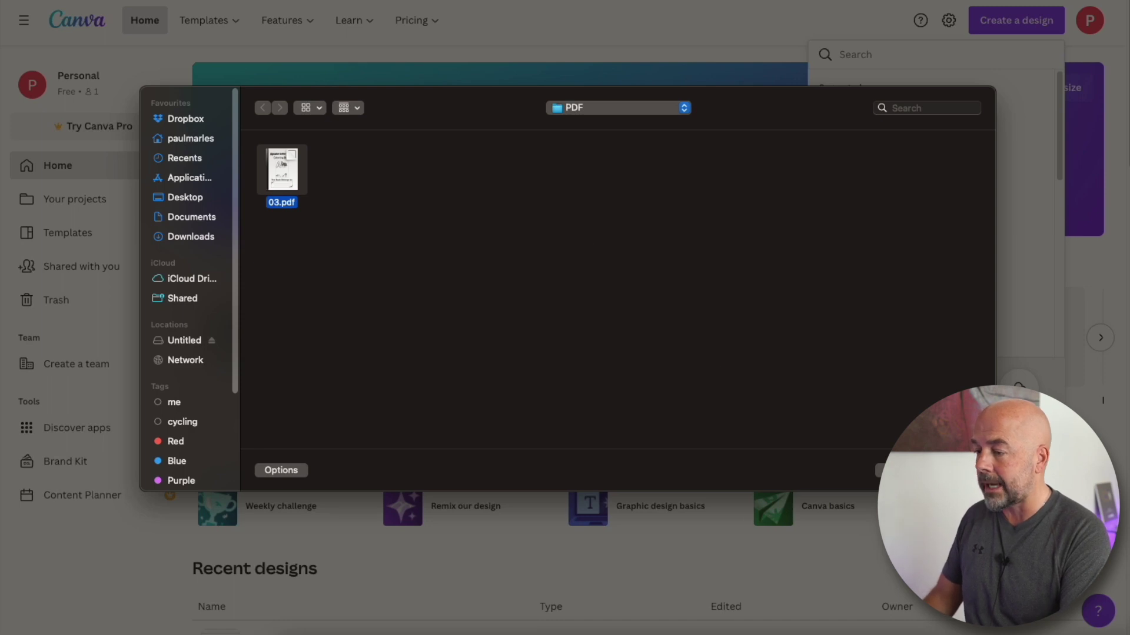
pyautogui.press('Return')
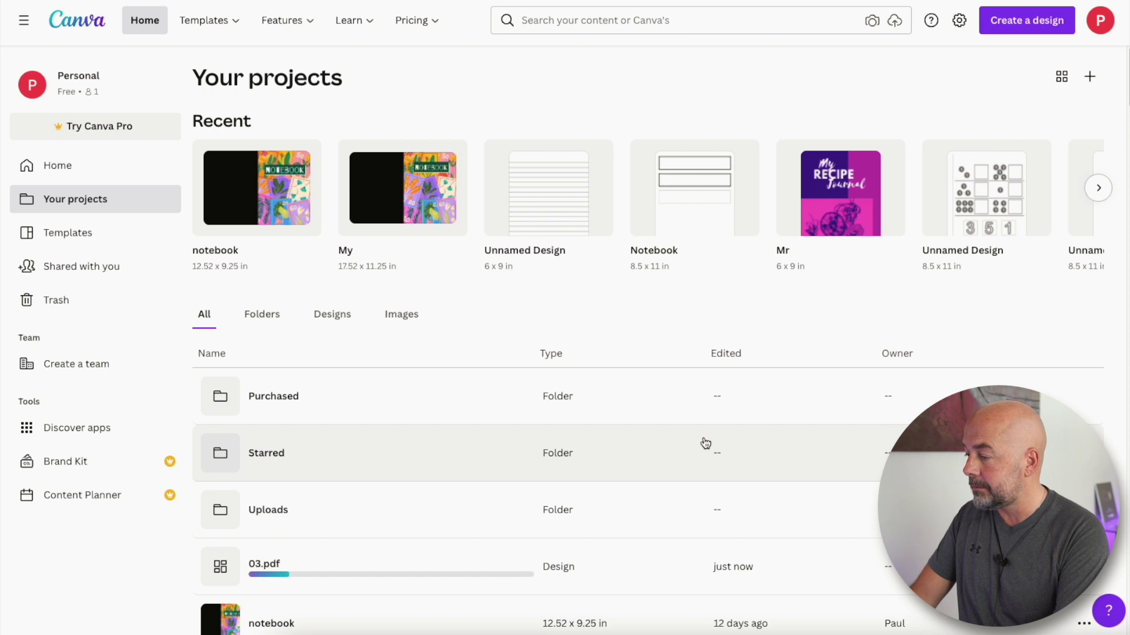
# - Open the imported 03.pdf design, scroll to the A For Ant page and zoom to 75%
pyautogui.click(266, 566)
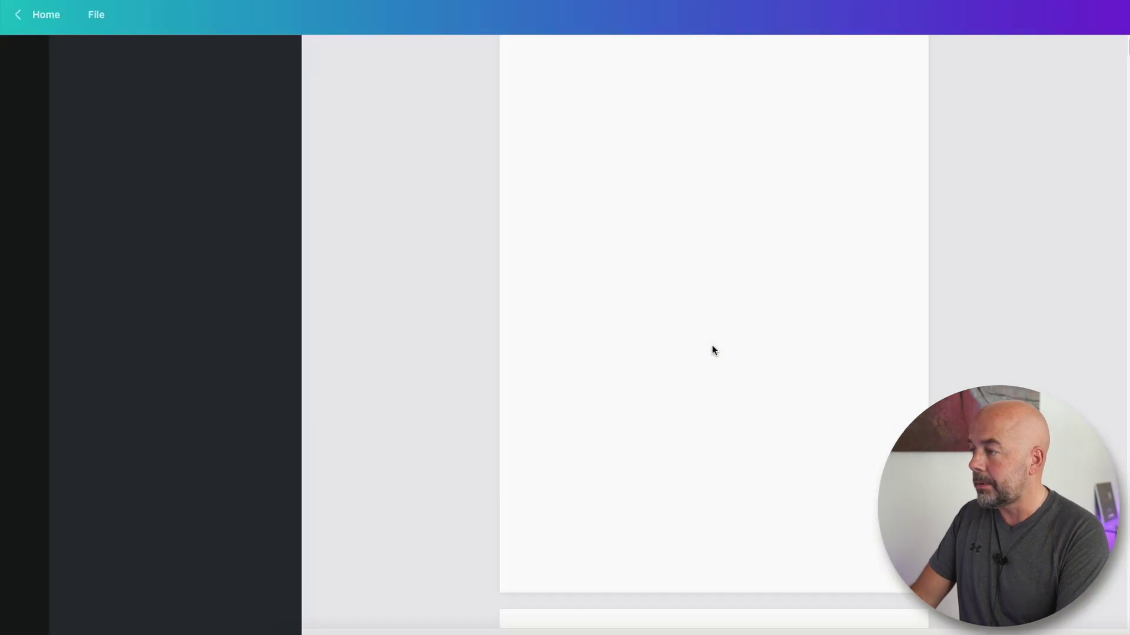
pyautogui.scroll(-5, 1043, 320)
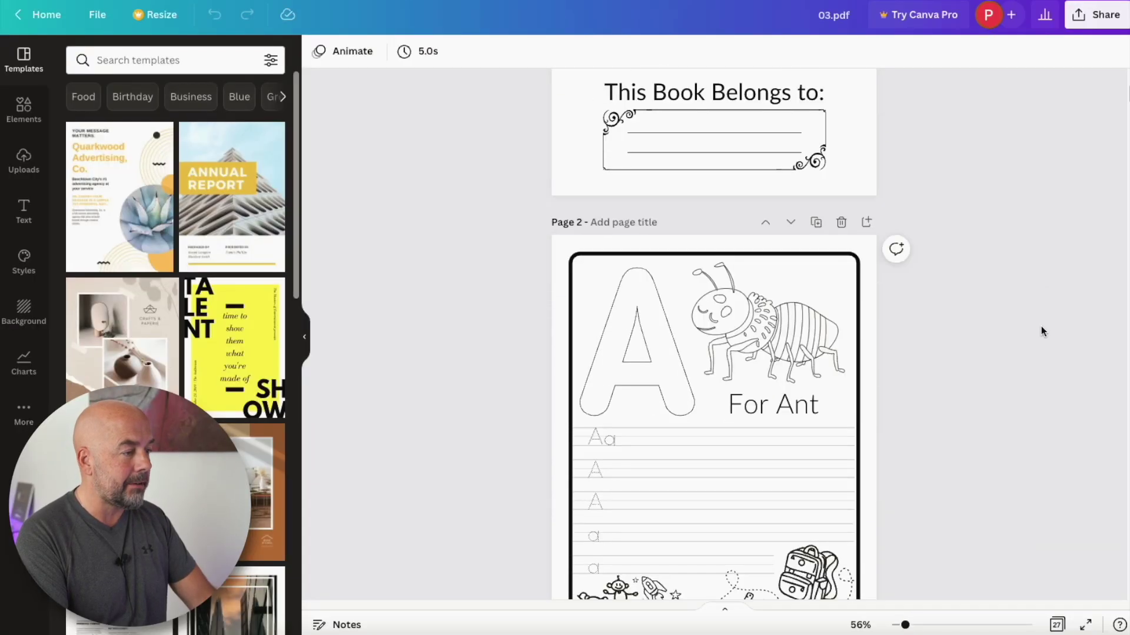
pyautogui.scroll(-3, 1040, 331)
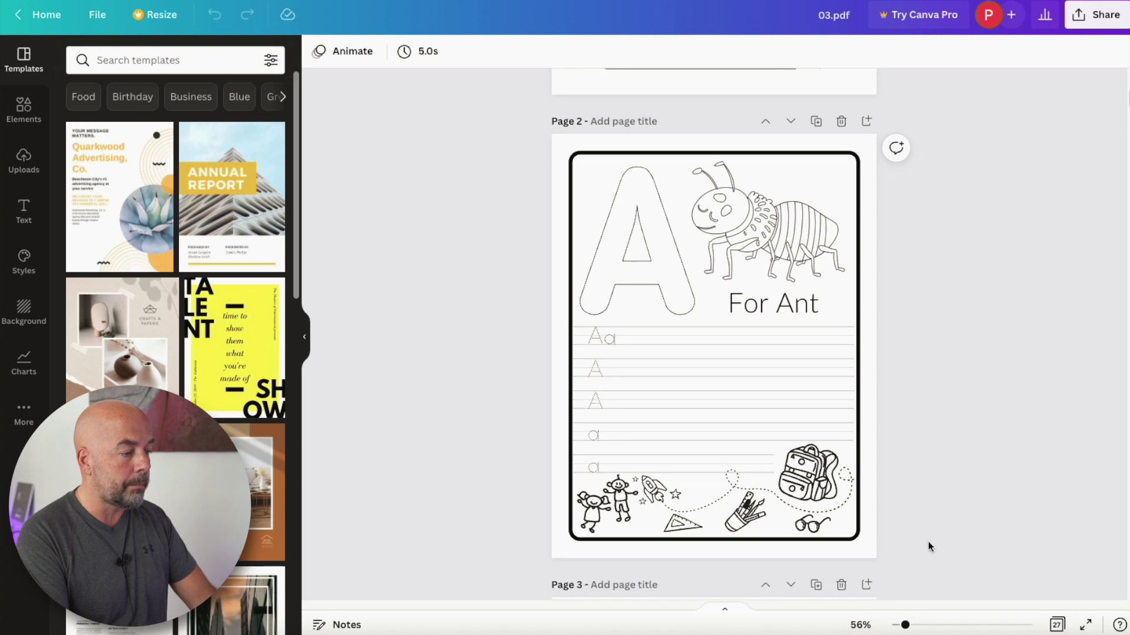
pyautogui.click(859, 625)
pyautogui.click(848, 436)
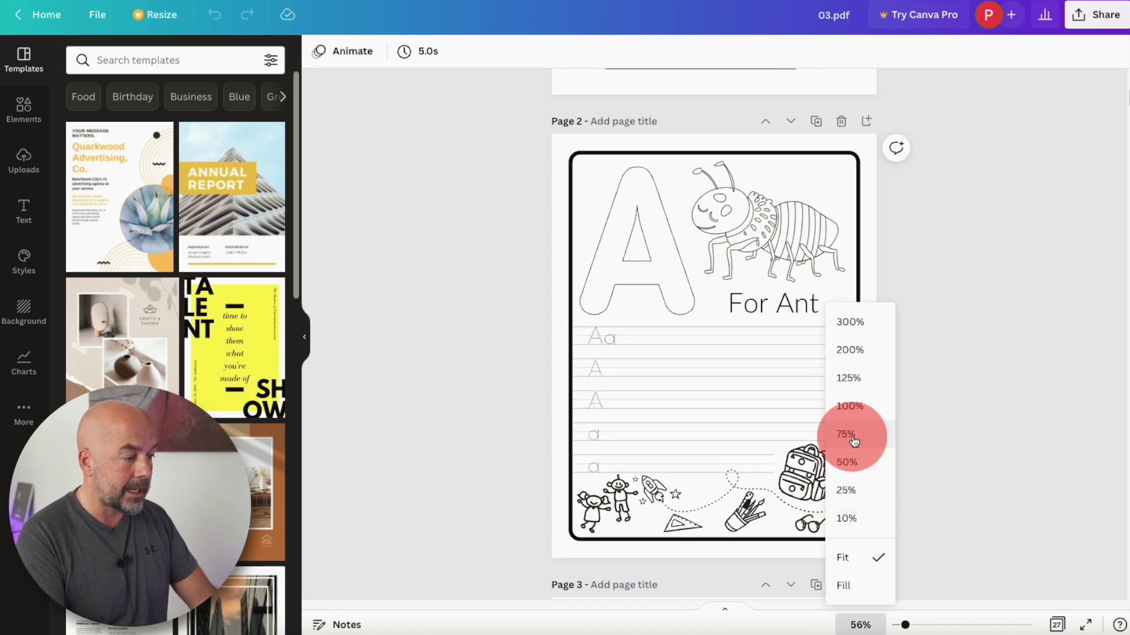
pyautogui.scroll(-1, 959, 407)
pyautogui.scroll(1, 960, 407)
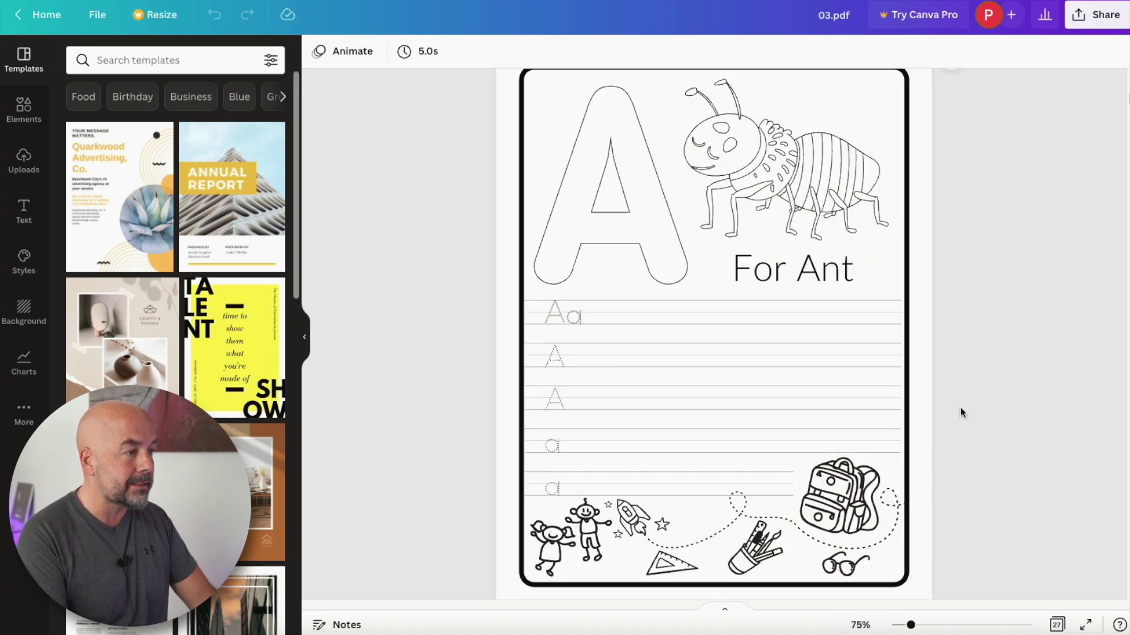
# - Delete the ant line drawing from page 2, then select the For Ant caption's font list
pyautogui.click(825, 212)
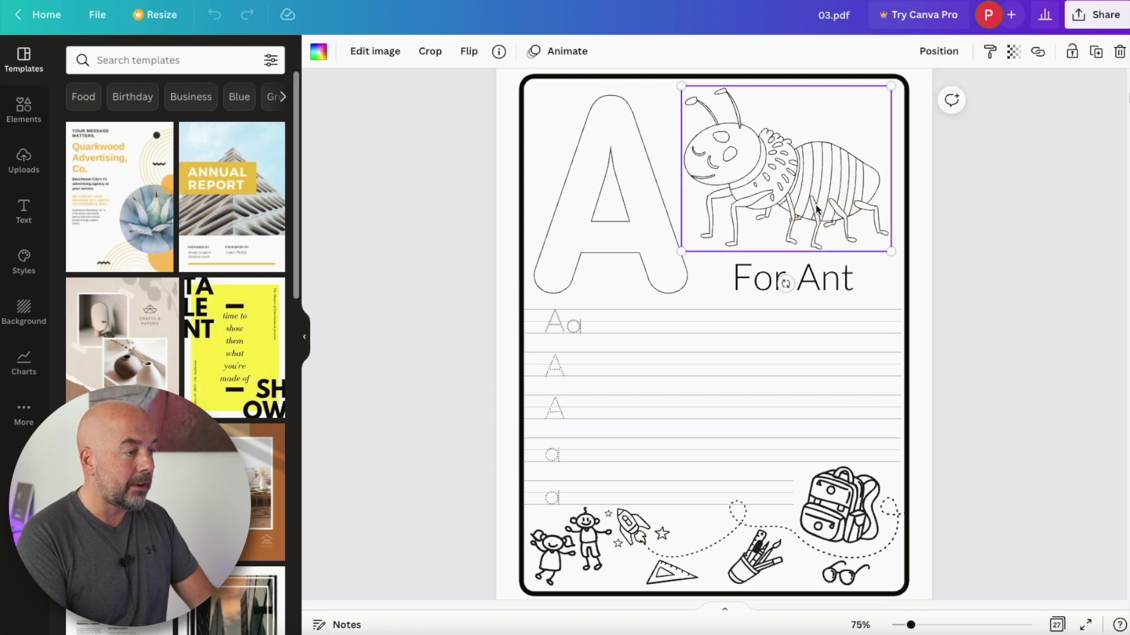
pyautogui.click(663, 214)
pyautogui.click(757, 274)
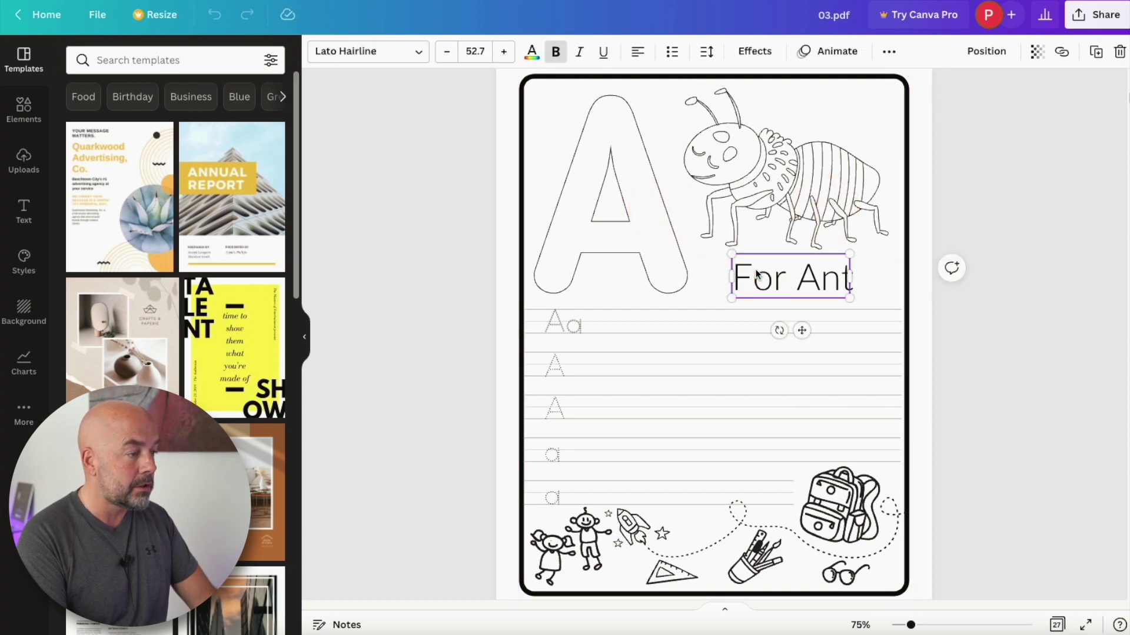
pyautogui.click(851, 497)
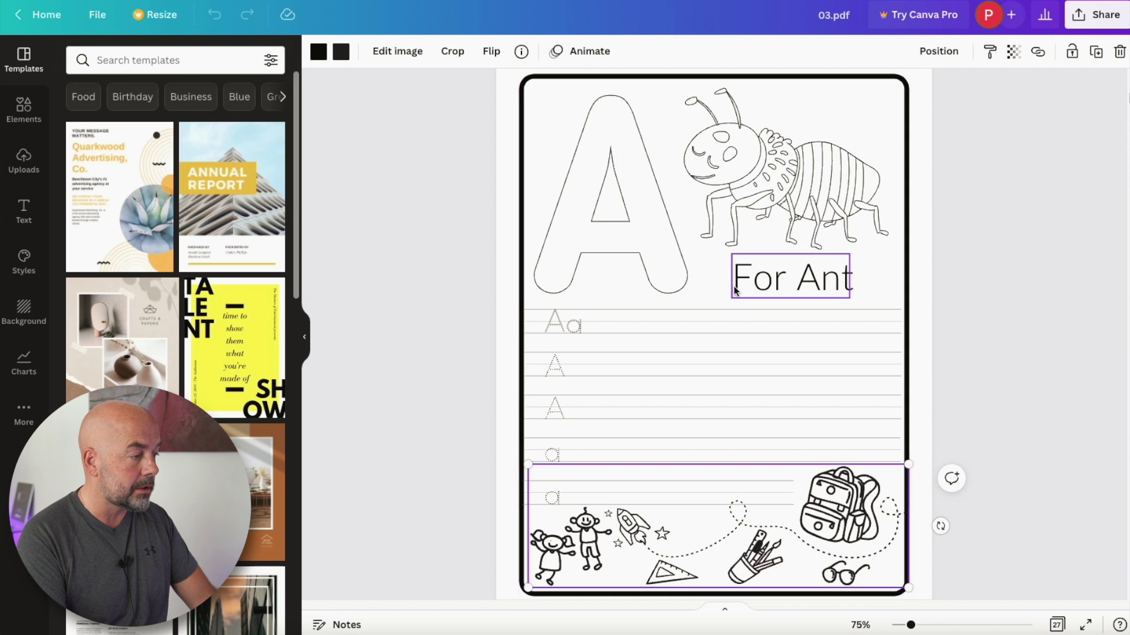
pyautogui.click(784, 197)
pyautogui.click(643, 222)
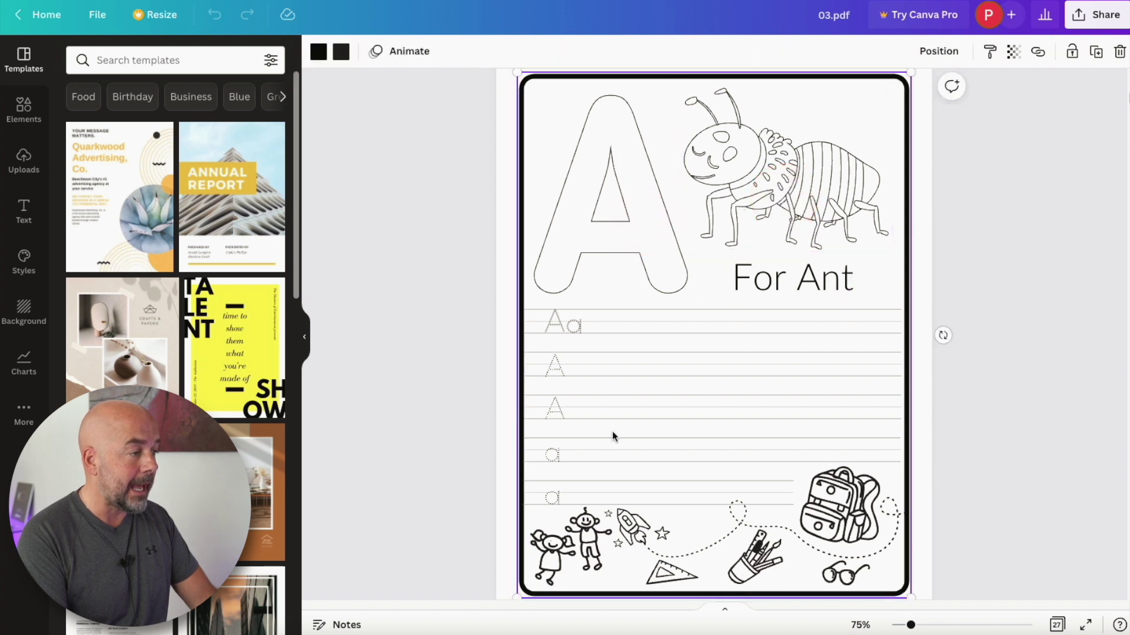
pyautogui.click(768, 176)
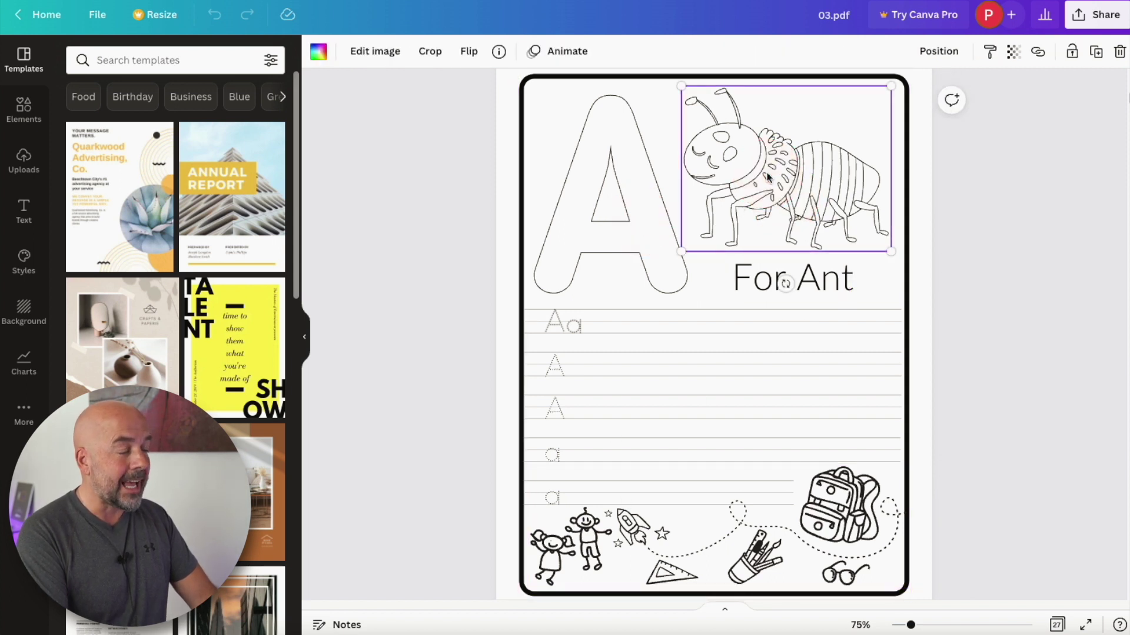
pyautogui.moveTo(768, 176)
pyautogui.mouseDown()
pyautogui.moveTo(735, 182)
pyautogui.moveTo(902, 333)
pyautogui.moveTo(774, 175)
pyautogui.mouseUp()
pyautogui.press('BackSpace')
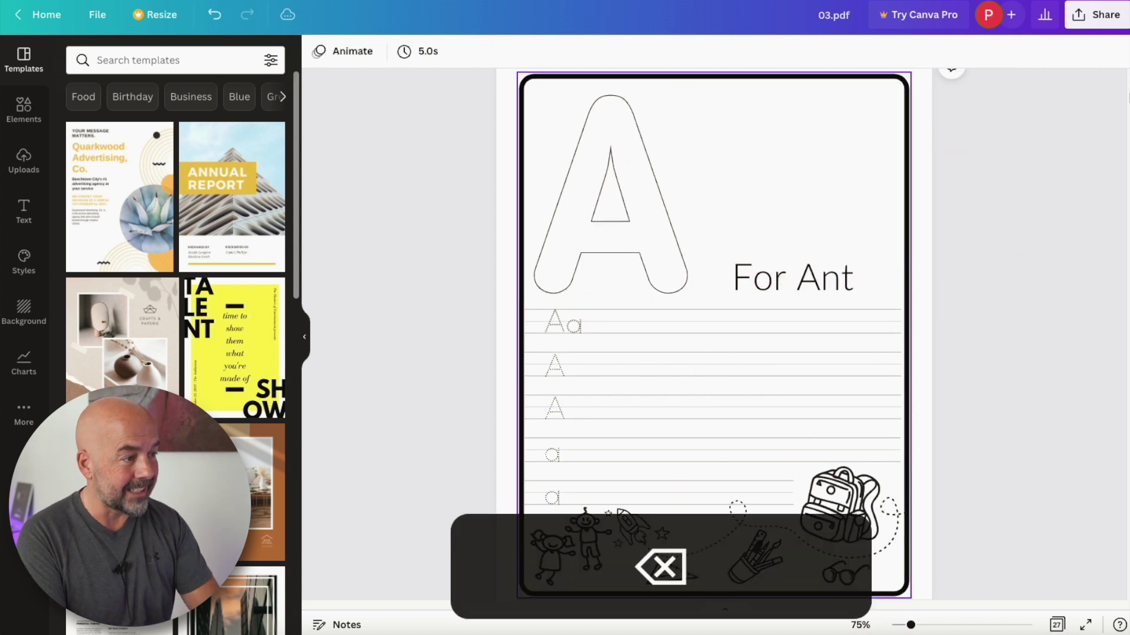
pyautogui.click(812, 290)
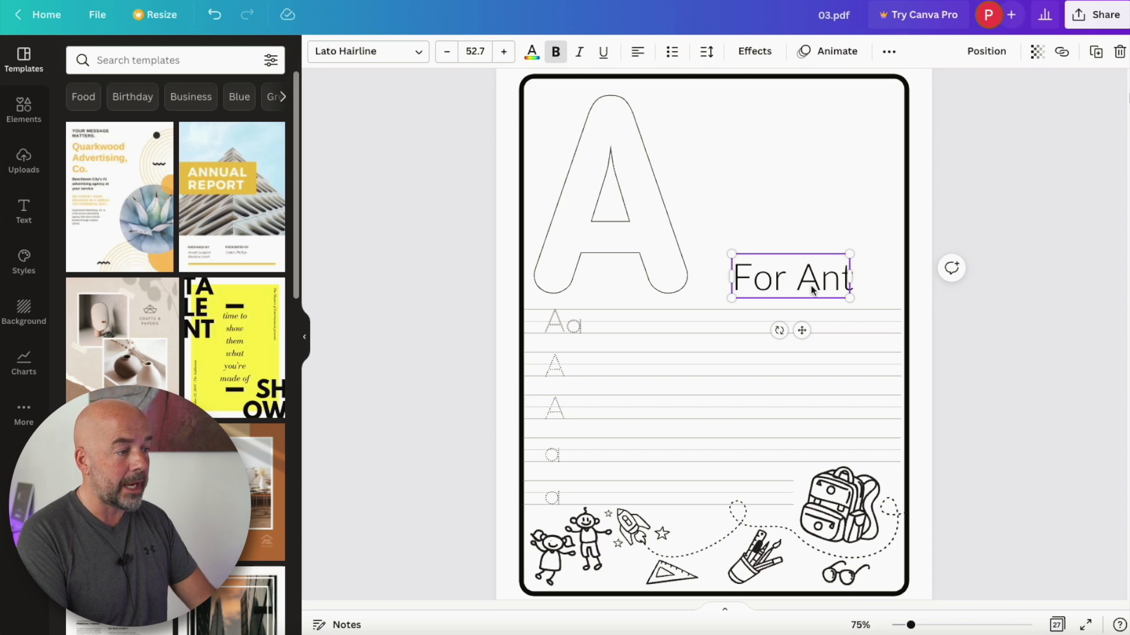
pyautogui.click(420, 57)
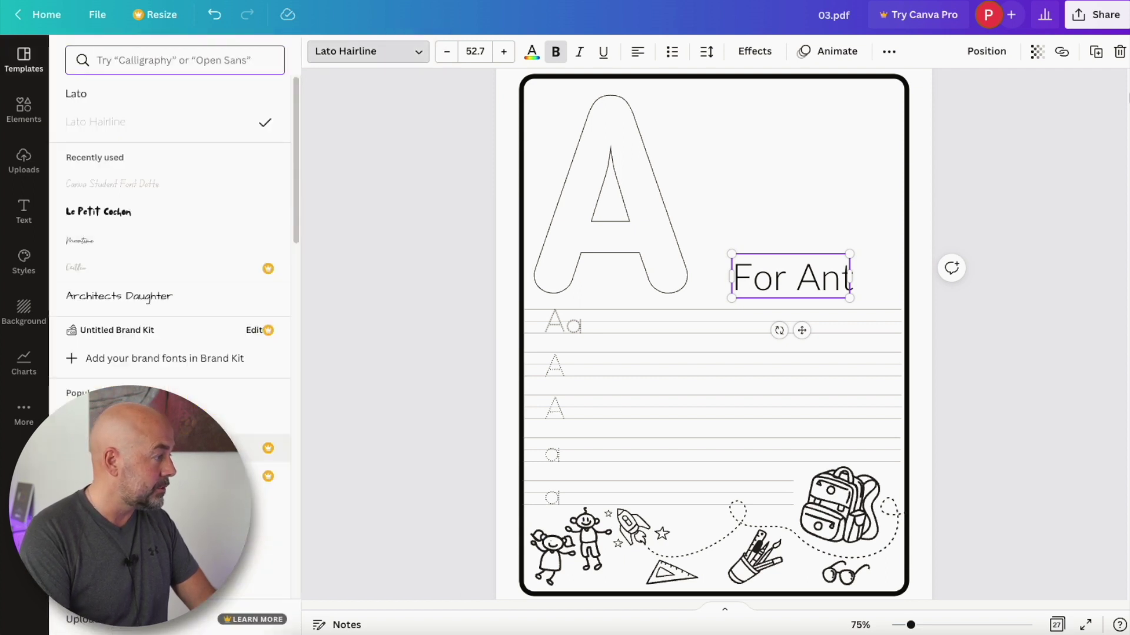
# - Set the For Ant caption to Architects Daughter at 42.7 so it fits one line
pyautogui.click(119, 295)
pyautogui.click(446, 53)
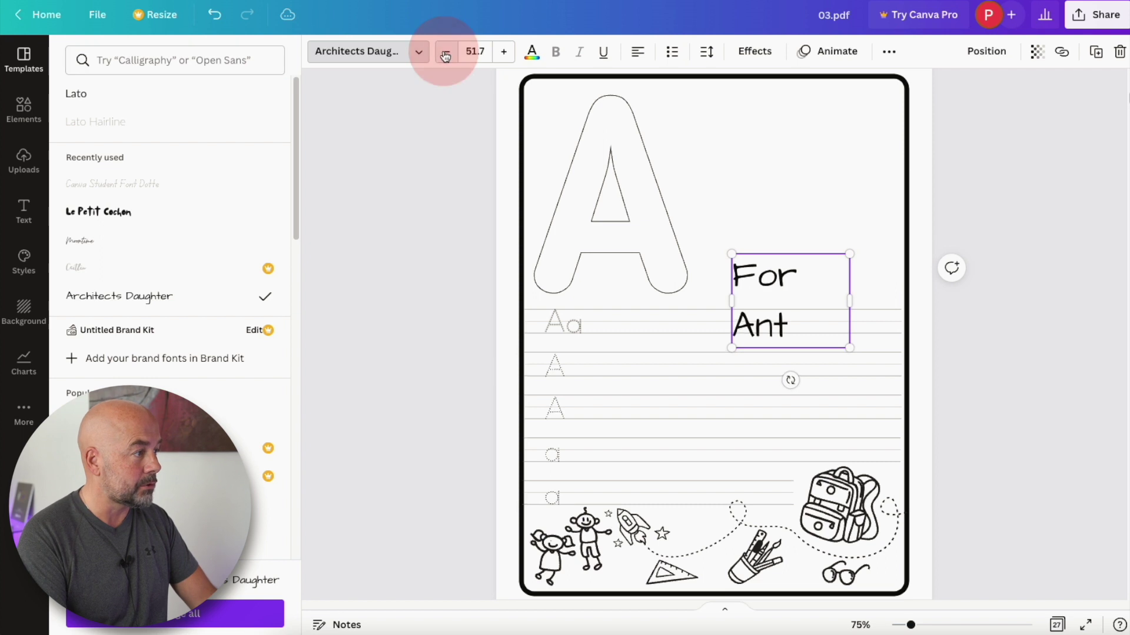
pyautogui.click(445, 53)
pyautogui.click(445, 53)
pyautogui.click(445, 53)
pyautogui.click(445, 53)
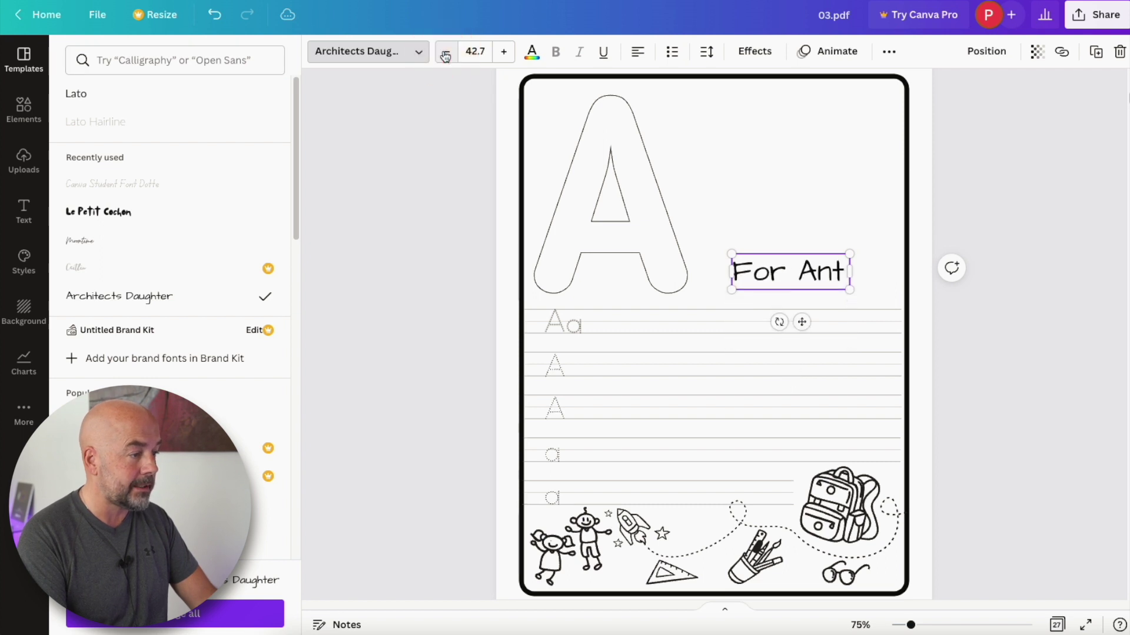
pyautogui.click(671, 334)
pyautogui.moveTo(671, 333); pyautogui.dragTo(680, 309)
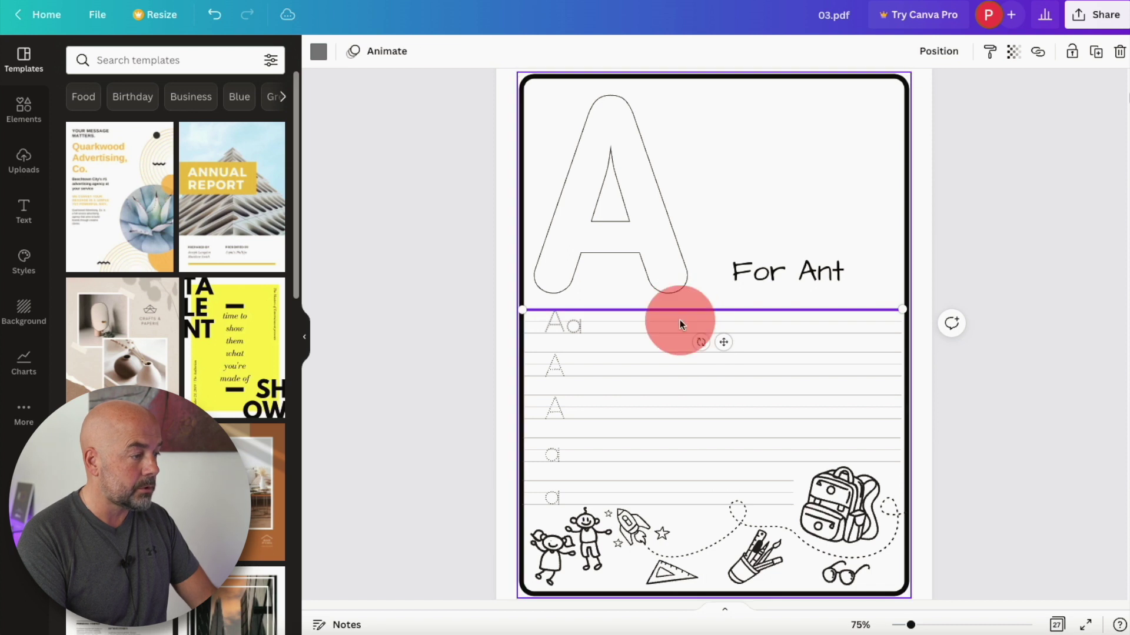
# - Undo the accidental move of the small dotted tracing letter
pyautogui.click(679, 321)
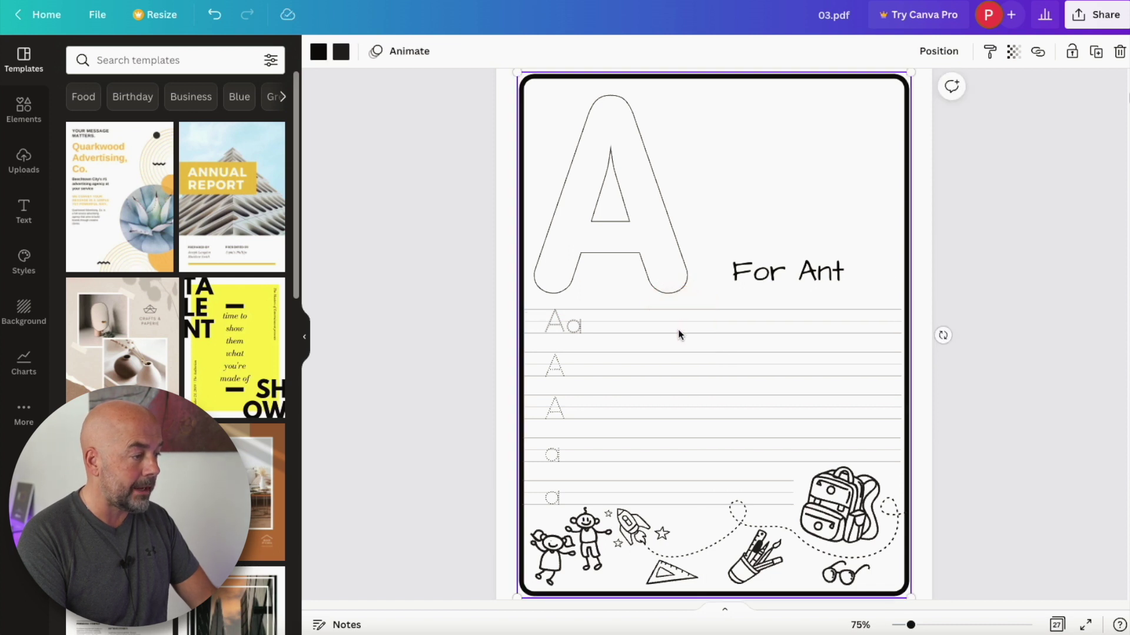
pyautogui.click(574, 329)
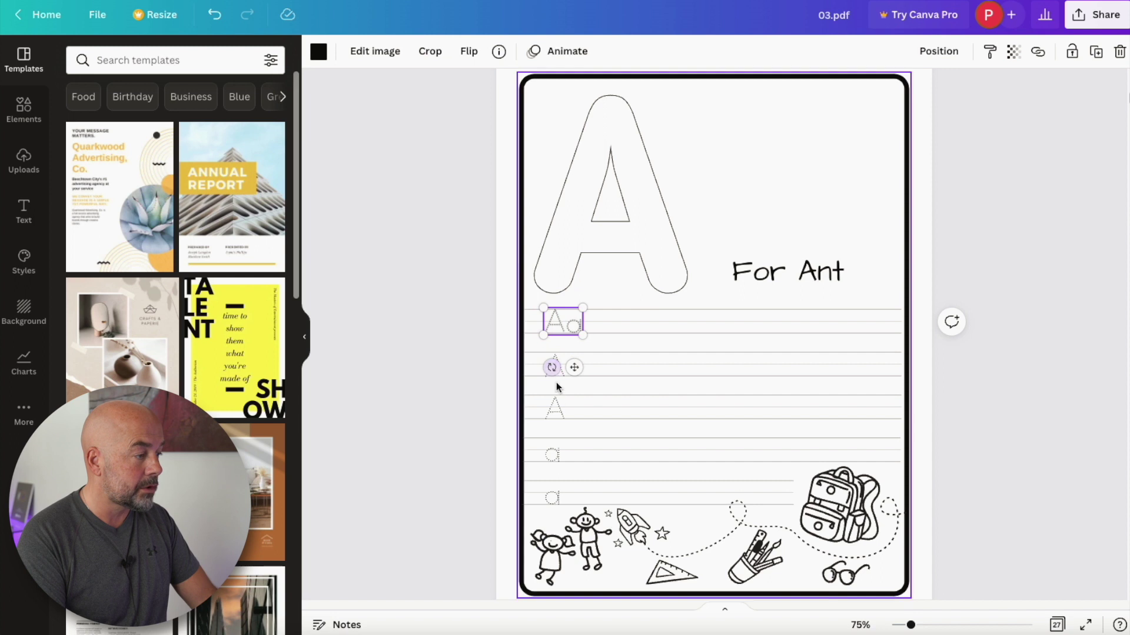
pyautogui.click(558, 408)
pyautogui.click(556, 455)
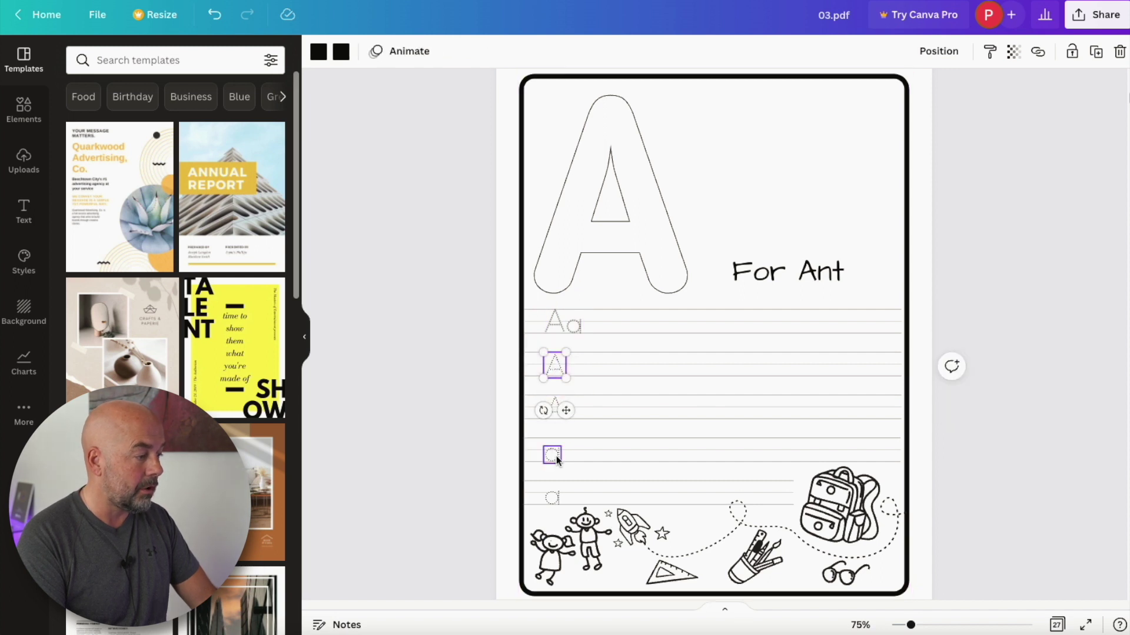
pyautogui.moveTo(556, 456); pyautogui.dragTo(603, 439)
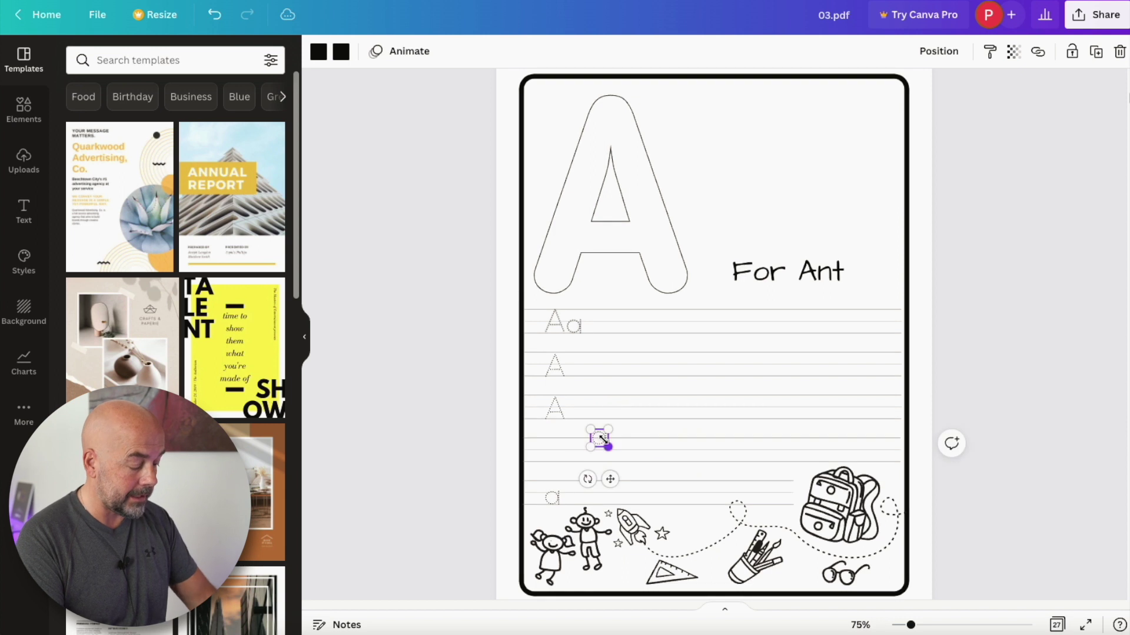
pyautogui.press('super+z')
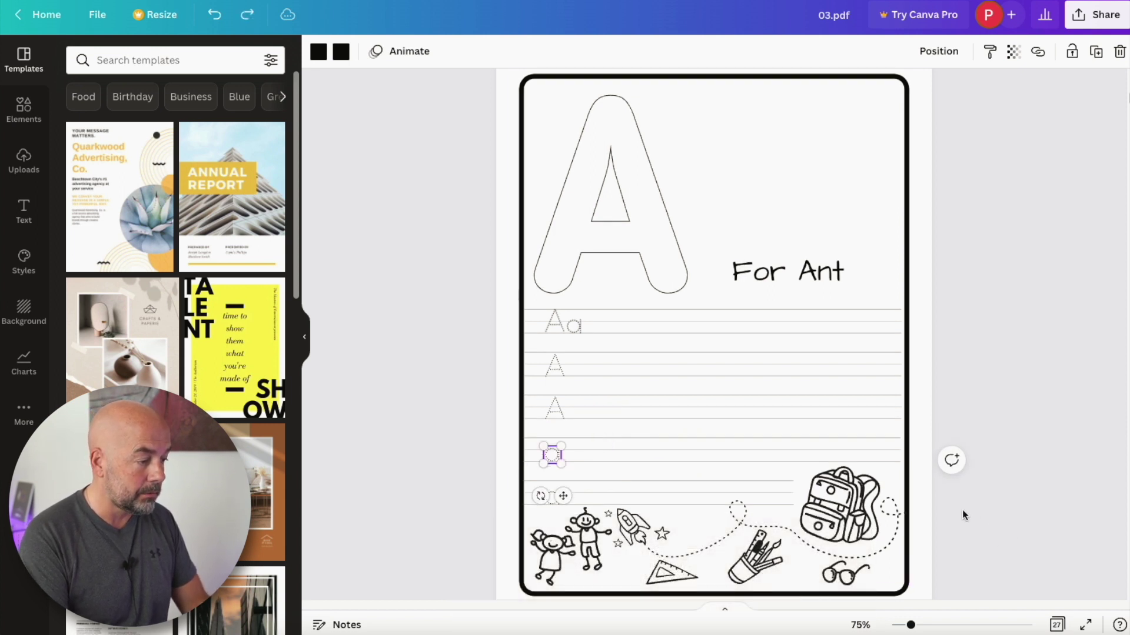
# - Zoom the page to 118% and select the bottom doodle illustrations
pyautogui.scroll(-5, 962, 510)
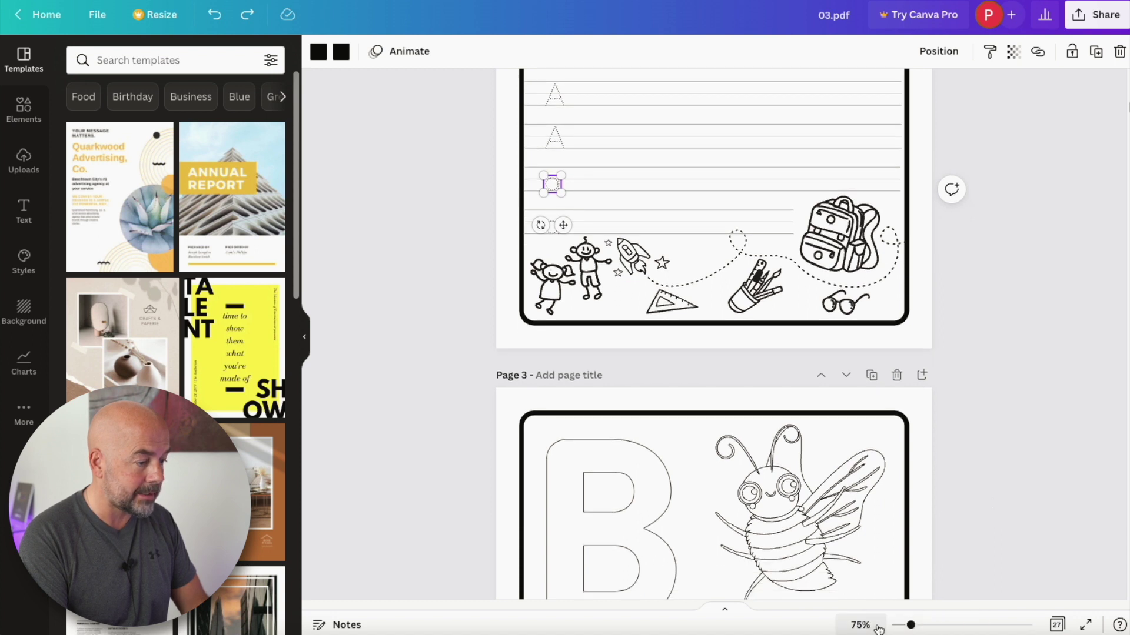
pyautogui.moveTo(911, 626); pyautogui.dragTo(923, 625)
pyautogui.click(911, 225)
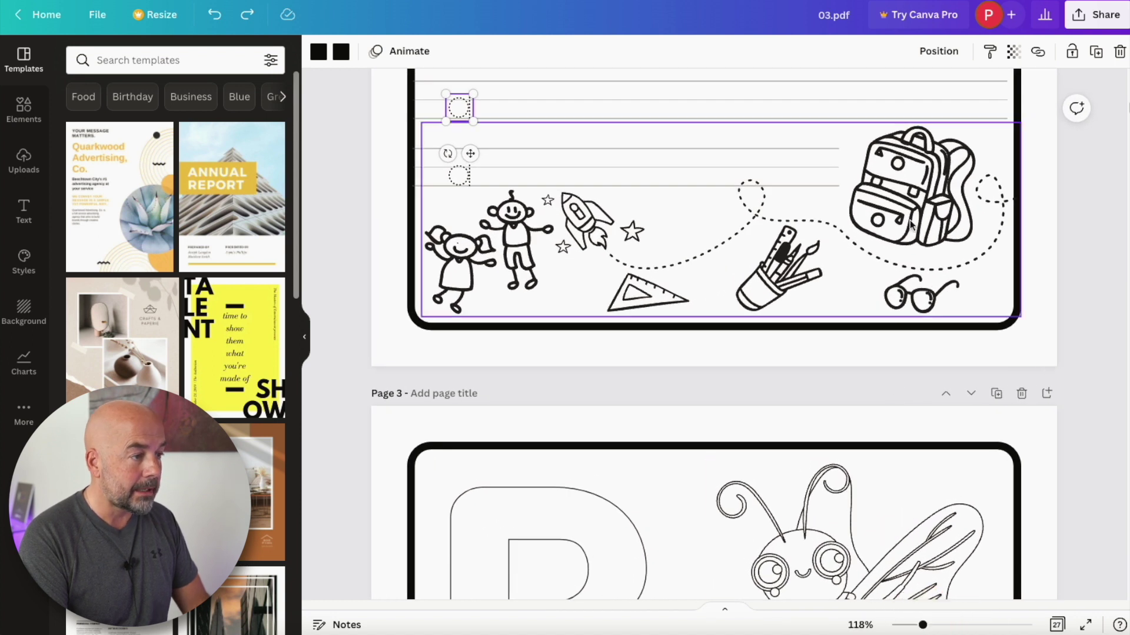
# - Delete the bottom doodles and stretch the three short tracing lines to full width
pyautogui.press('BackSpace')
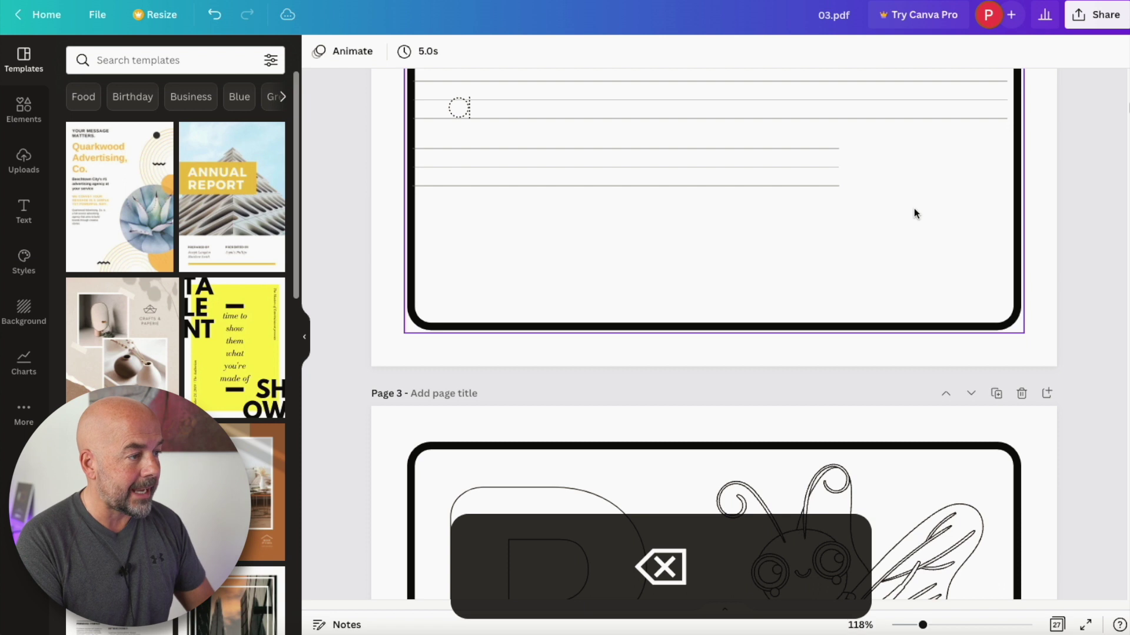
pyautogui.click(834, 187)
pyautogui.moveTo(841, 189); pyautogui.dragTo(1011, 185)
pyautogui.click(840, 168)
pyautogui.moveTo(842, 166); pyautogui.dragTo(1009, 167)
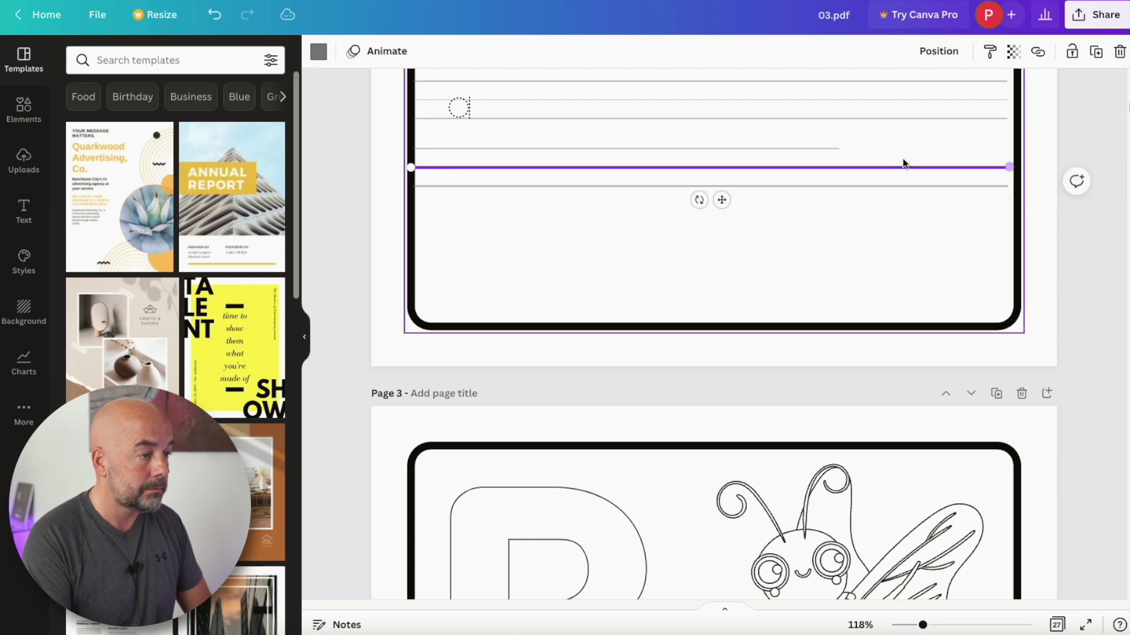
pyautogui.click(842, 155)
pyautogui.click(838, 150)
pyautogui.moveTo(842, 148); pyautogui.dragTo(995, 145)
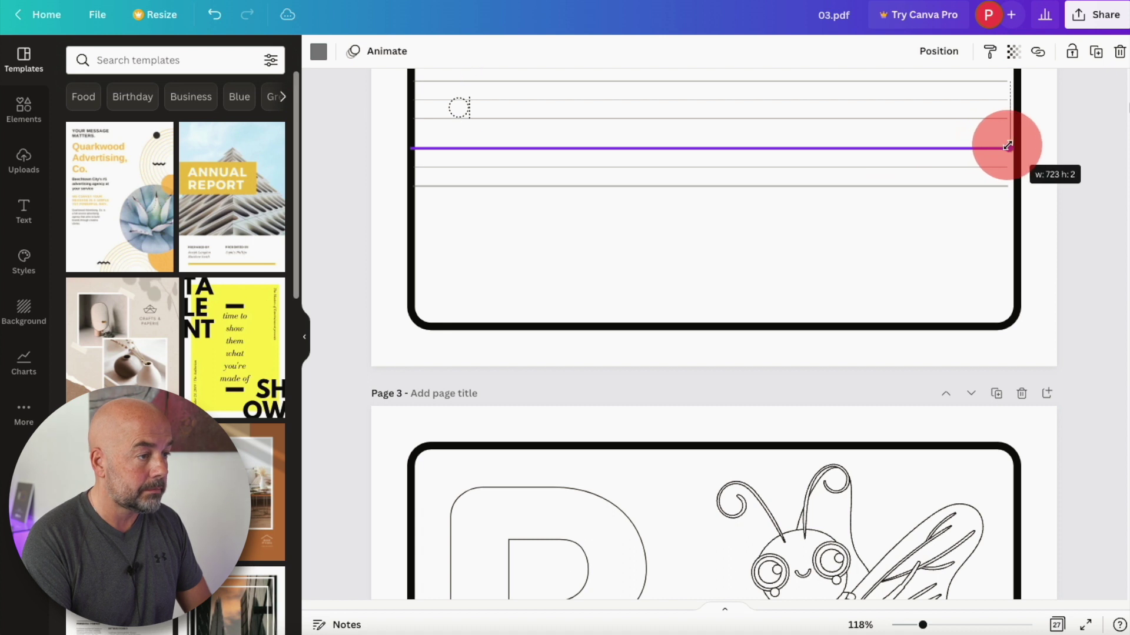
pyautogui.moveTo(1008, 146); pyautogui.dragTo(1008, 147)
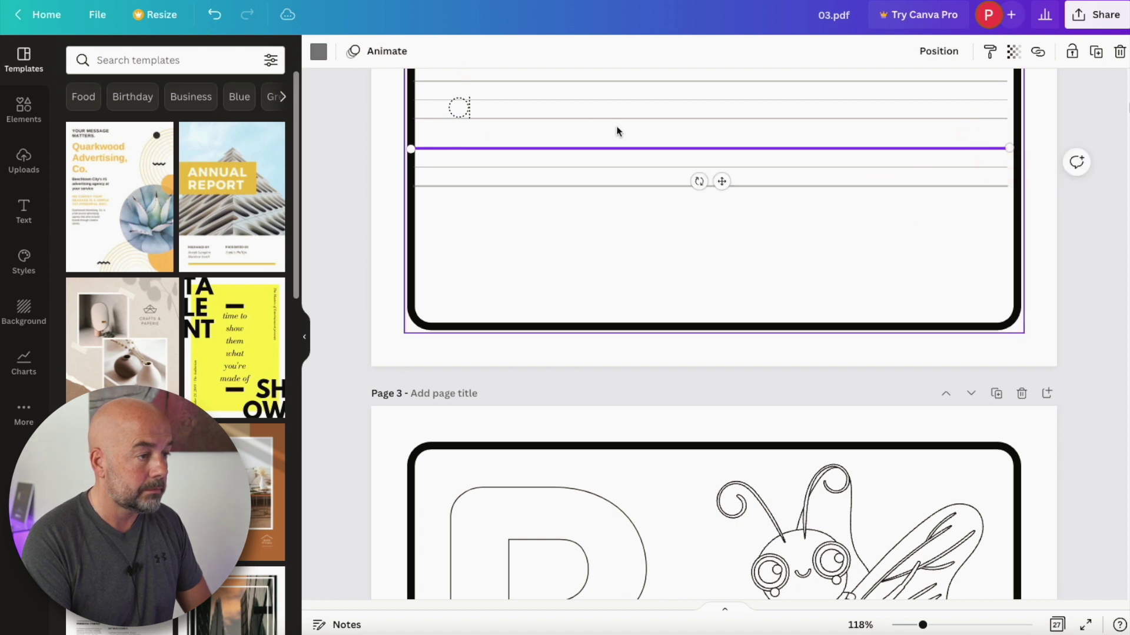
# - Copy the dotted letter a onto the start of the lower tracing row
pyautogui.click(455, 112)
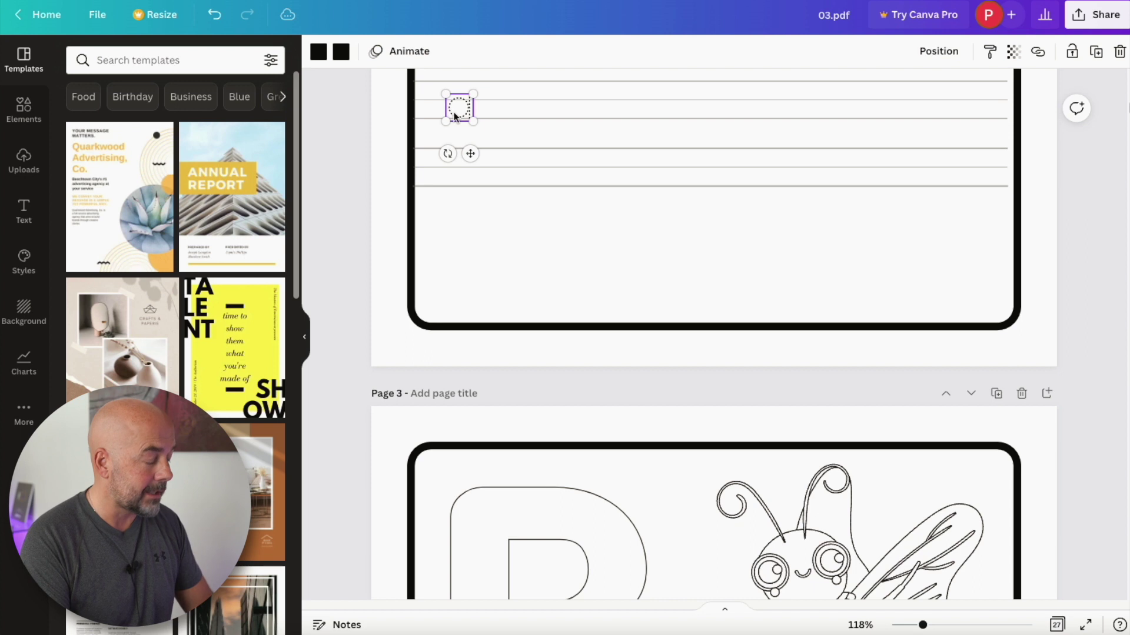
pyautogui.press('super+c')
pyautogui.press('super+v')
pyautogui.moveTo(476, 123); pyautogui.dragTo(464, 173)
pyautogui.click(562, 231)
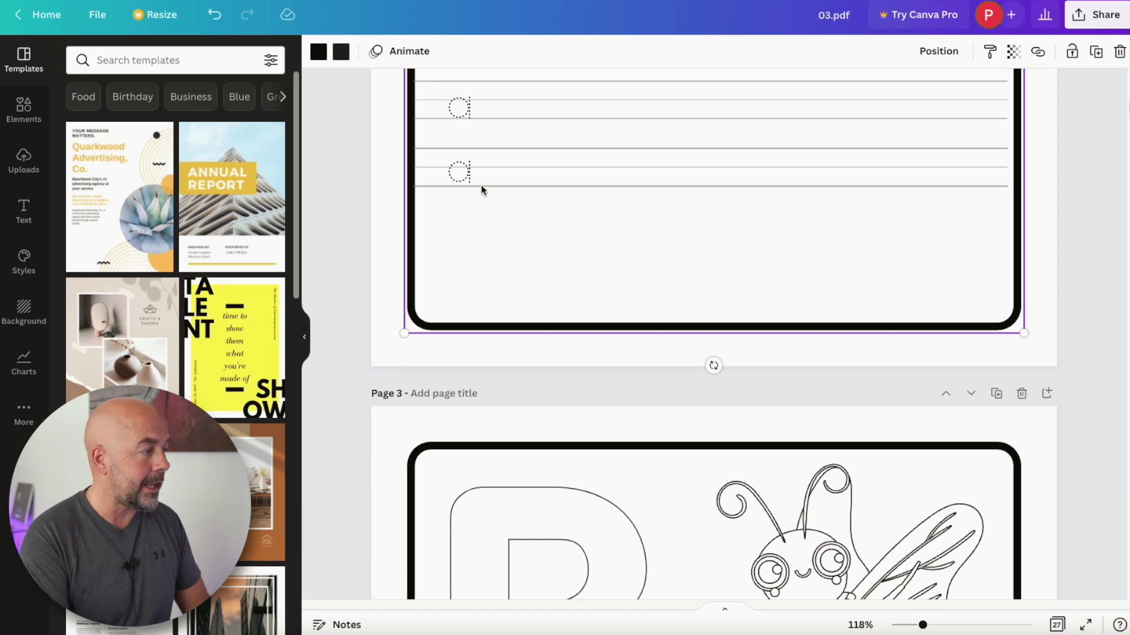
# - Copy the lower row's three lines and dotted a, placing the copy below as a third row
pyautogui.click(539, 149)
pyautogui.click(541, 148)
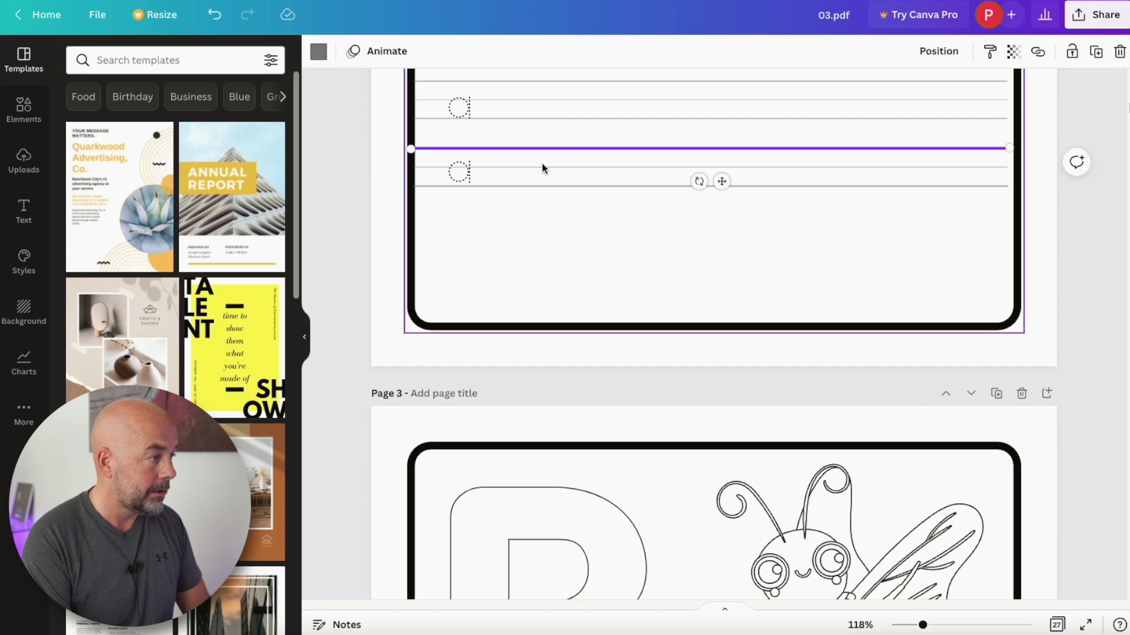
pyautogui.keyDown('shift'); pyautogui.click(542, 168); pyautogui.keyUp('shift')
pyautogui.keyDown('shift'); pyautogui.click(542, 186); pyautogui.keyUp('shift')
pyautogui.keyDown('shift'); pyautogui.click(466, 181); pyautogui.keyUp('shift')
pyautogui.press('super+c')
pyautogui.press('super+v')
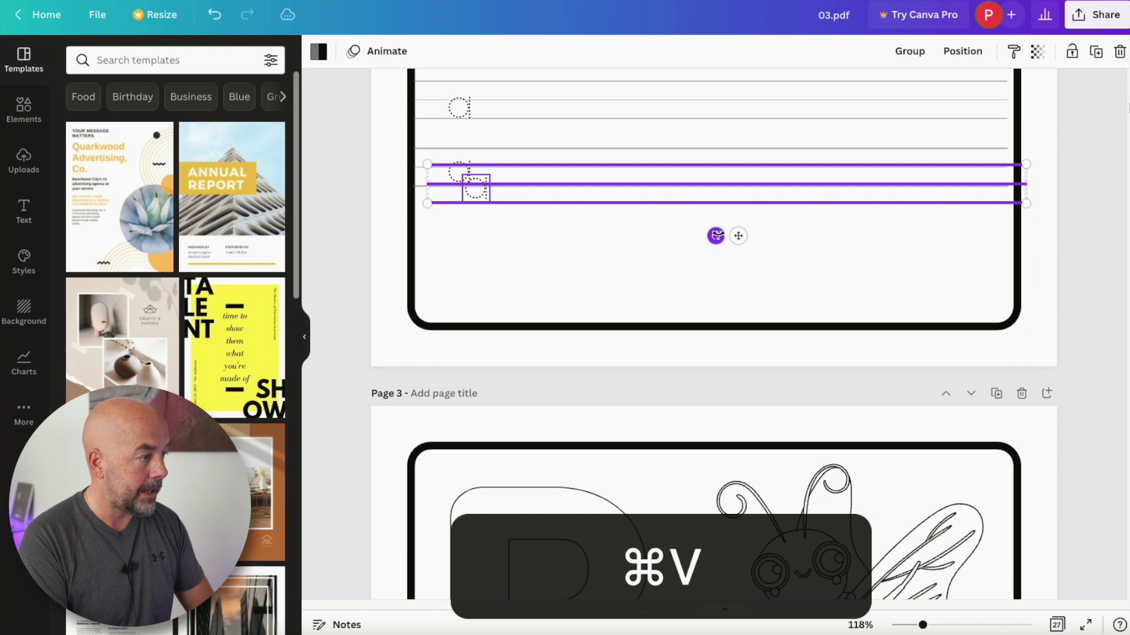
pyautogui.moveTo(742, 236); pyautogui.dragTo(732, 289)
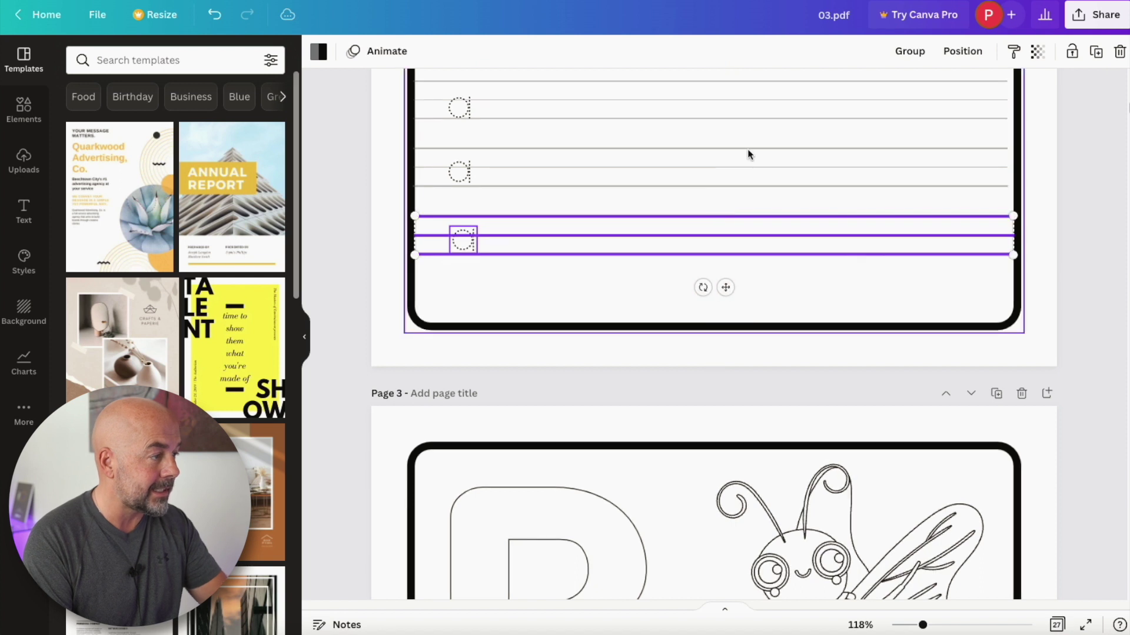
# - Zoom back out to 75% and deselect the new row
pyautogui.click(860, 624)
pyautogui.click(846, 432)
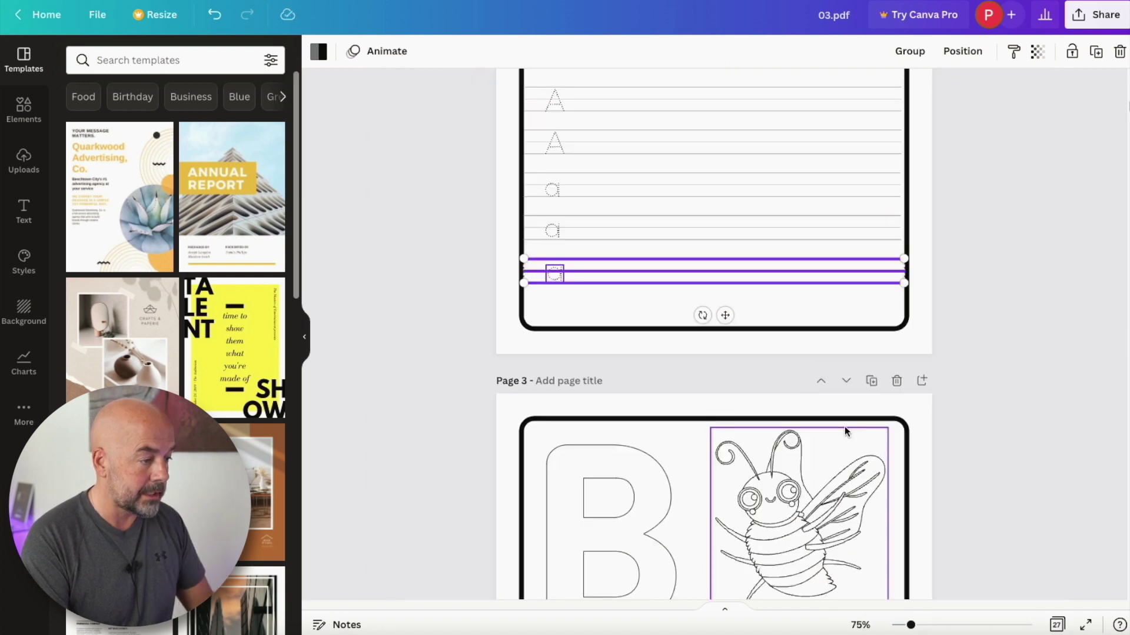
pyautogui.scroll(5, 944, 390)
pyautogui.click(782, 158)
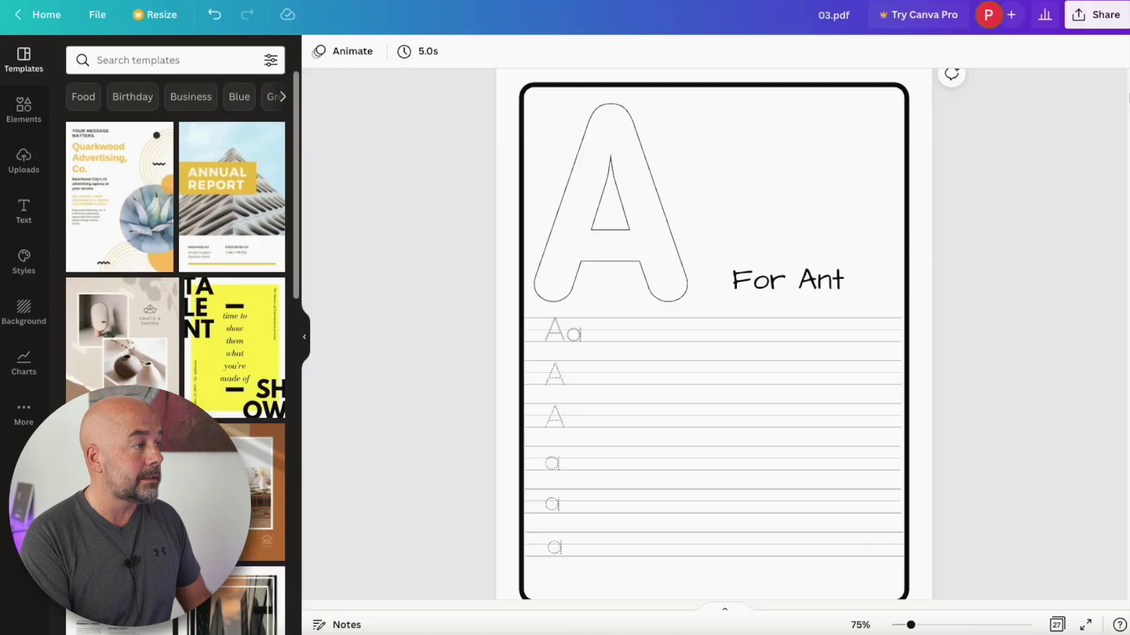
# - Upload the red ant image, shrink it, and place it just above the For Ant title
pyautogui.moveTo(819, 182); pyautogui.dragTo(769, 195)
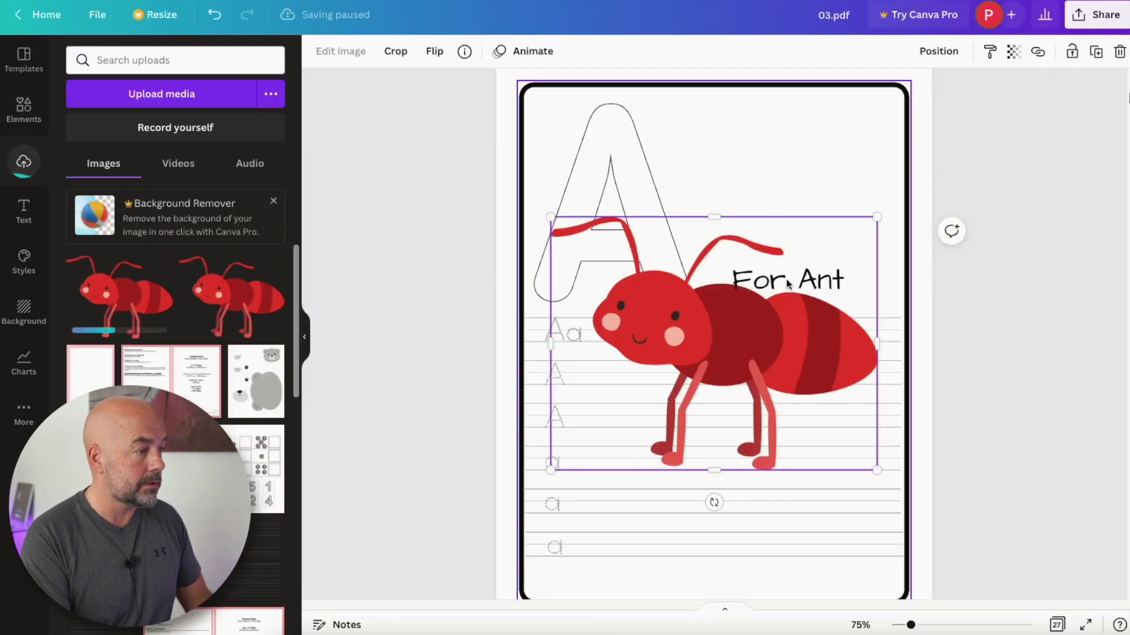
pyautogui.moveTo(723, 353); pyautogui.dragTo(770, 194)
pyautogui.moveTo(923, 308); pyautogui.dragTo(878, 278)
pyautogui.moveTo(807, 231); pyautogui.dragTo(808, 224)
pyautogui.moveTo(730, 144); pyautogui.dragTo(794, 187)
pyautogui.moveTo(877, 262); pyautogui.dragTo(867, 247)
pyautogui.moveTo(800, 175); pyautogui.dragTo(810, 176)
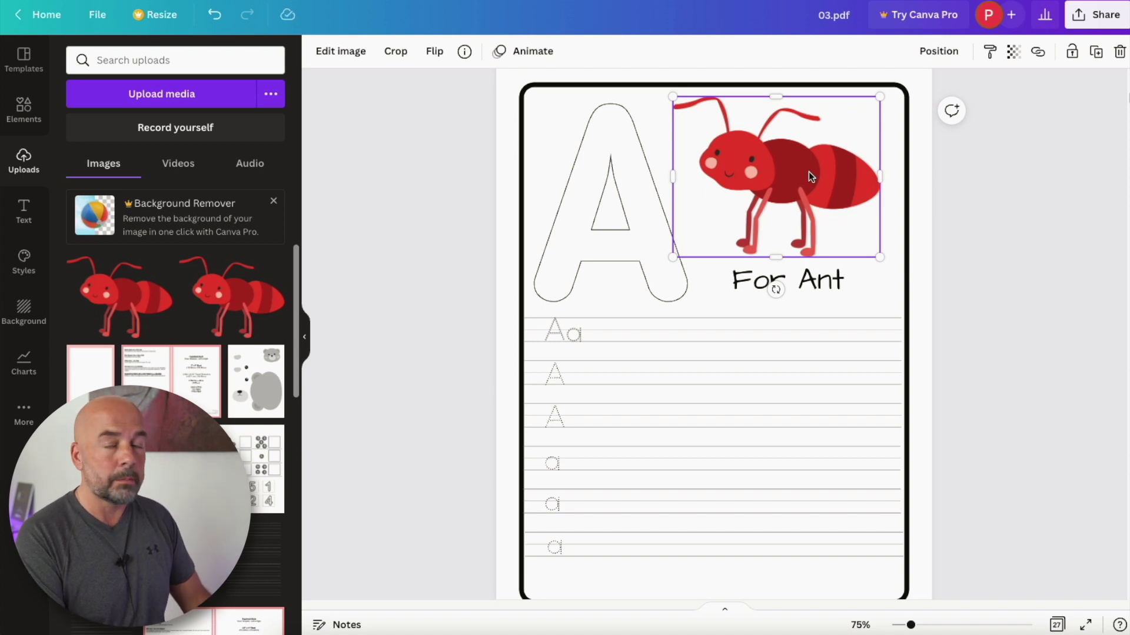
# - Drain the ant image's colour by setting its saturation to 0
pyautogui.click(344, 51)
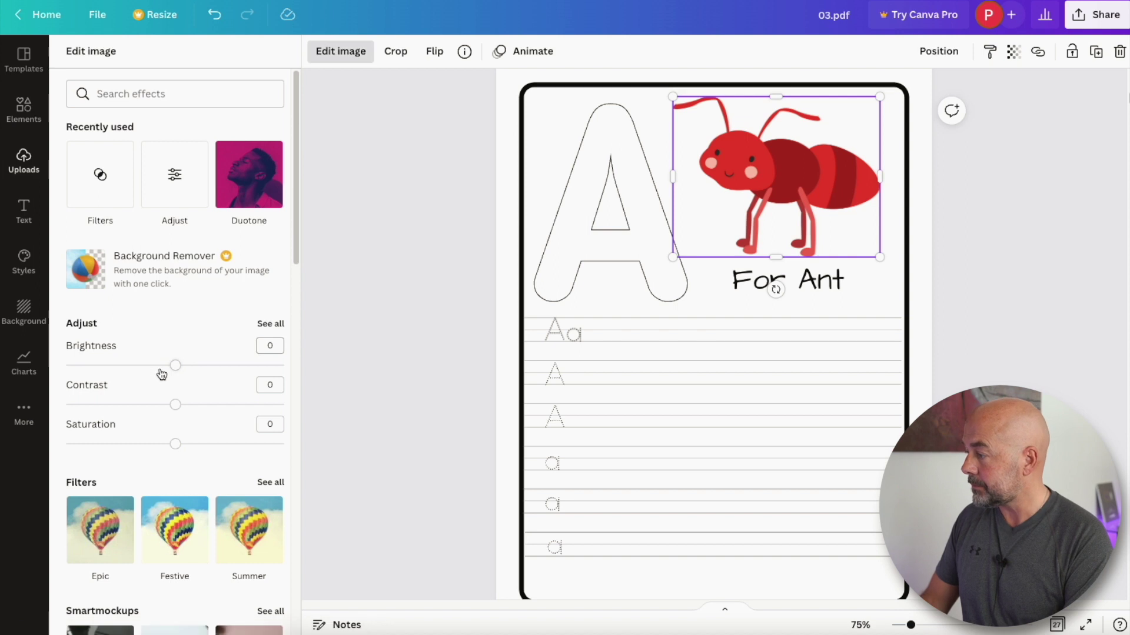
pyautogui.scroll(-3, 161, 375)
pyautogui.scroll(2, 162, 374)
pyautogui.scroll(-1, 161, 374)
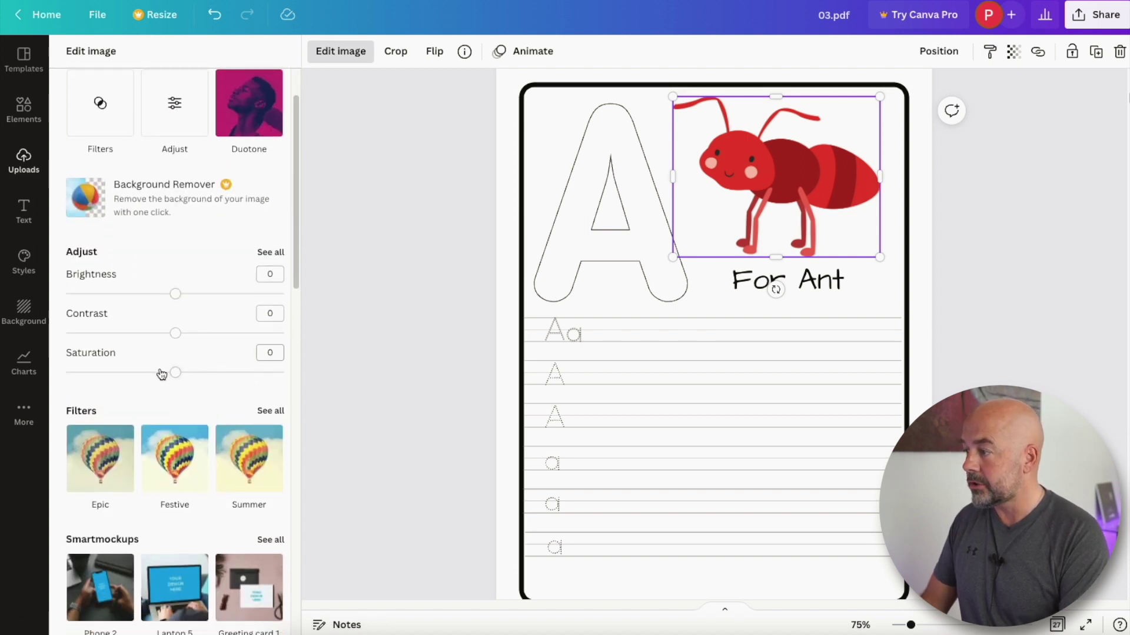
pyautogui.moveTo(175, 374)
pyautogui.mouseDown()
pyautogui.moveTo(68, 375)
pyautogui.moveTo(169, 371)
pyautogui.mouseUp()
pyautogui.click(269, 352)
pyautogui.write('0')
# - Apply the Greyscale filter to the ant after briefly trying Street
pyautogui.scroll(-1, 271, 370)
pyautogui.click(271, 367)
pyautogui.scroll(-3, 231, 417)
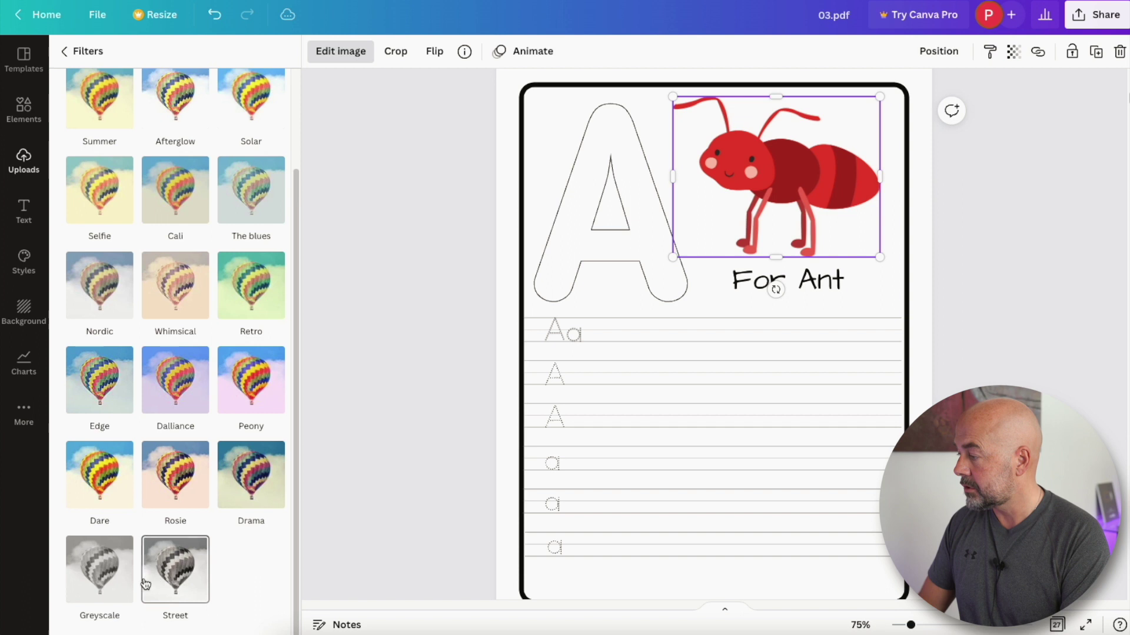
pyautogui.click(96, 584)
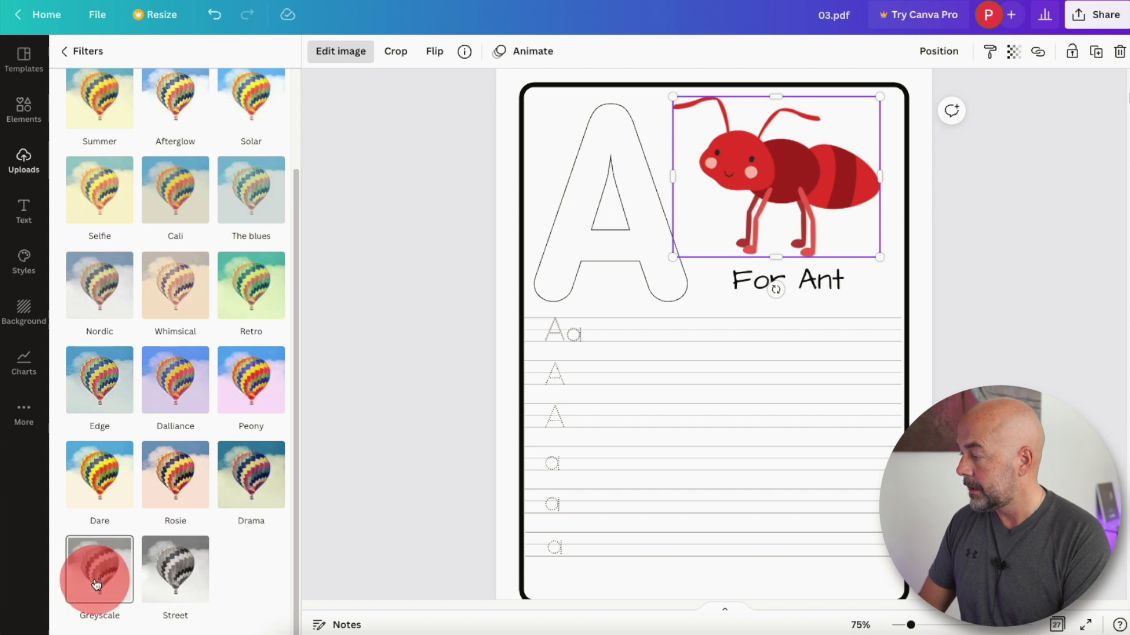
pyautogui.click(184, 581)
pyautogui.click(91, 574)
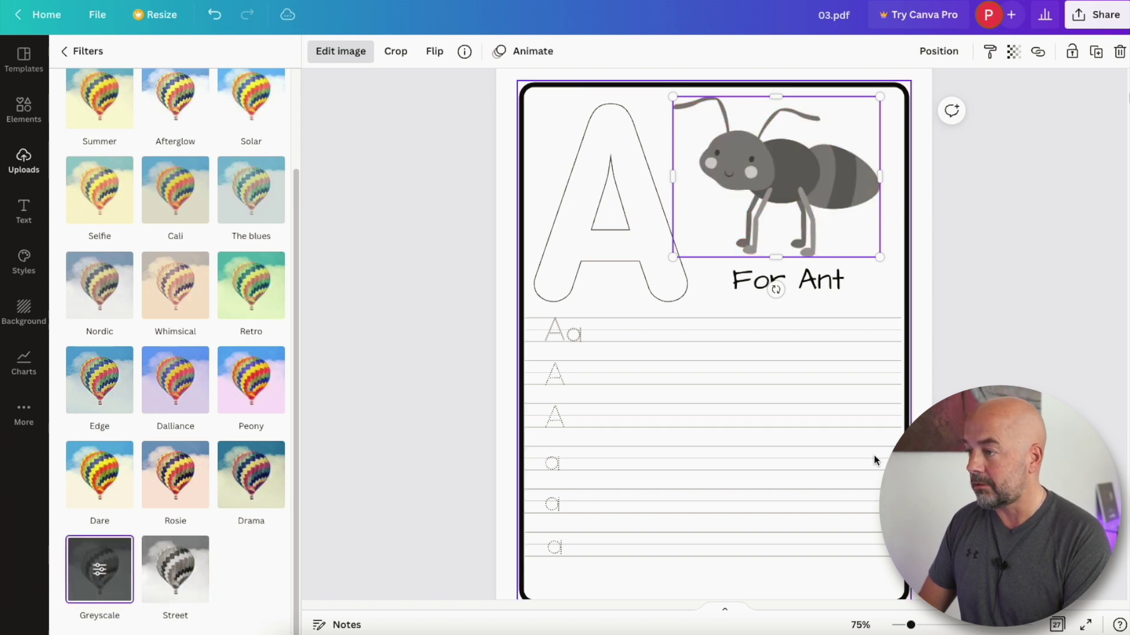
pyautogui.press('Escape')
pyautogui.press('Escape')
pyautogui.scroll(-1, 714, 336)
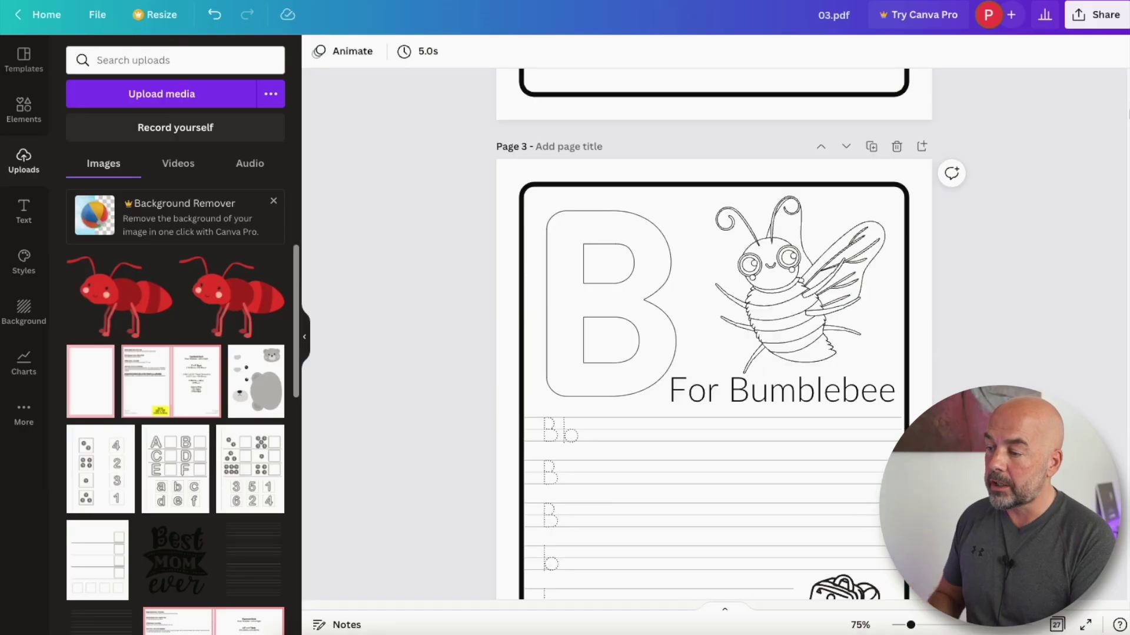
pyautogui.scroll(-10, 714, 330)
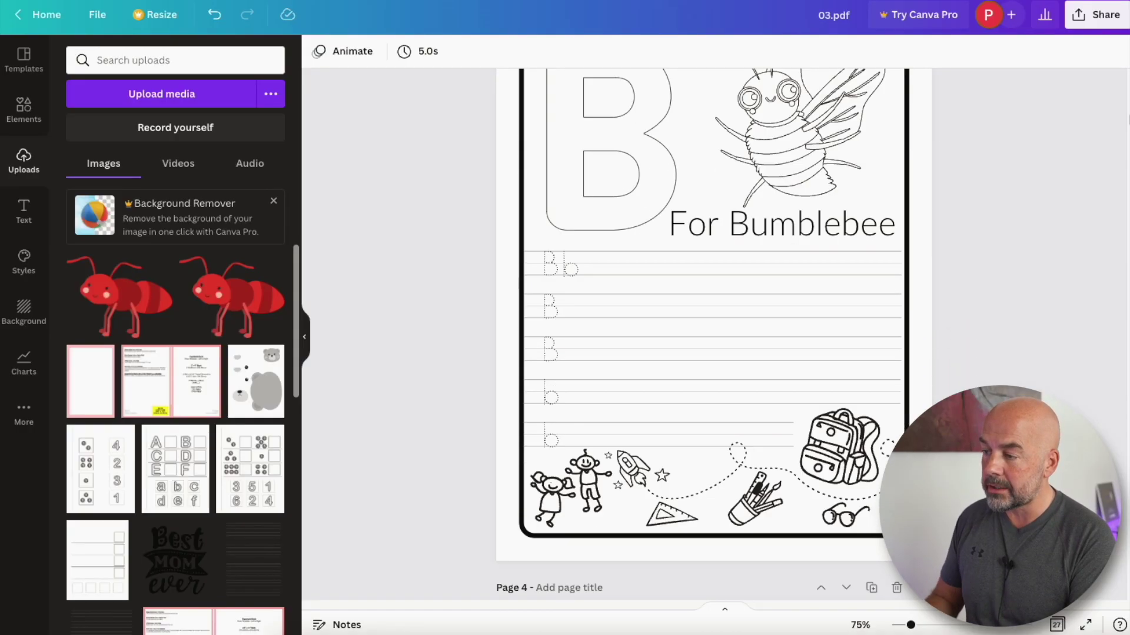
pyautogui.scroll(-12, 714, 329)
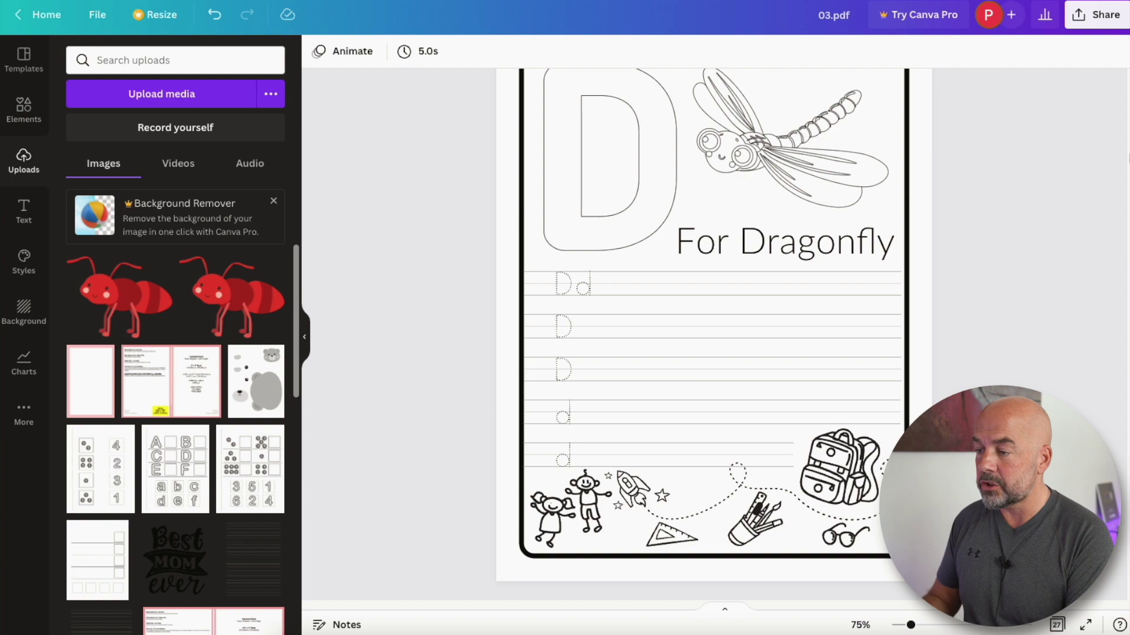